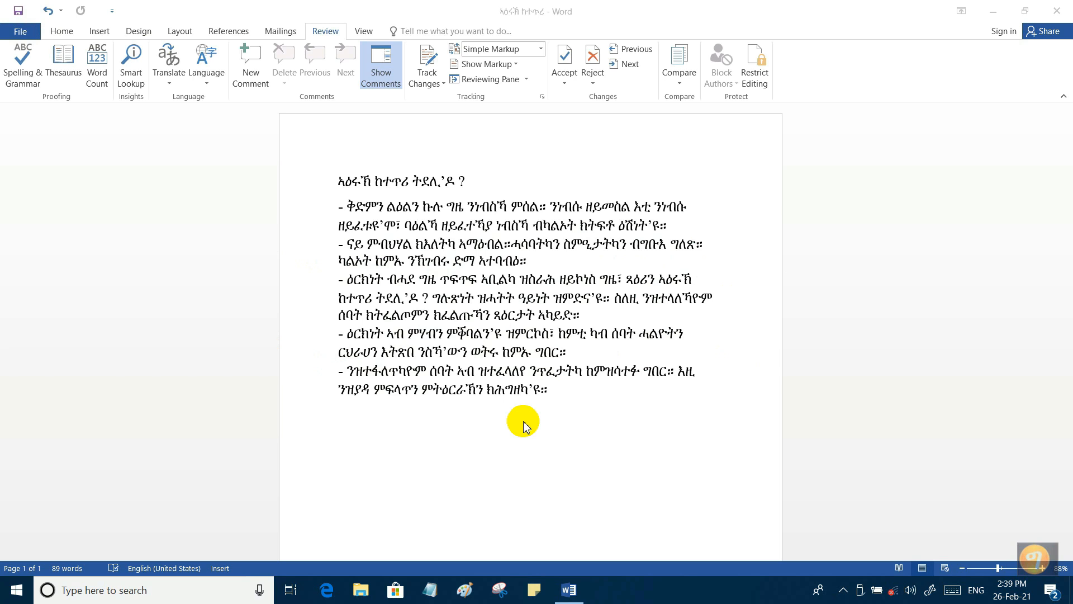
Start a new paragraph after the last line of the body text.
left_click(564, 390)
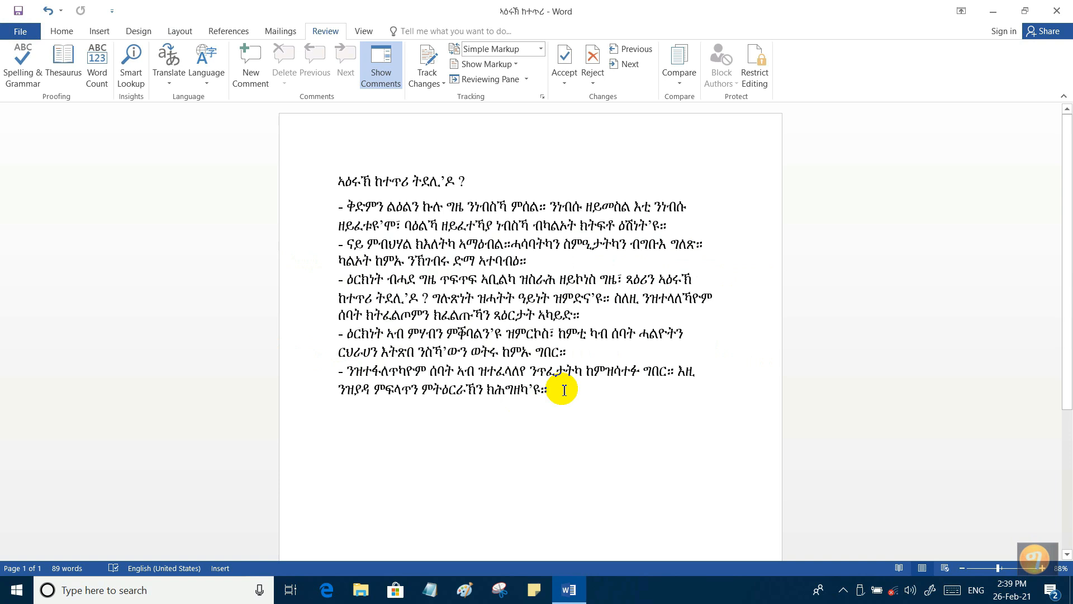
key("Return")
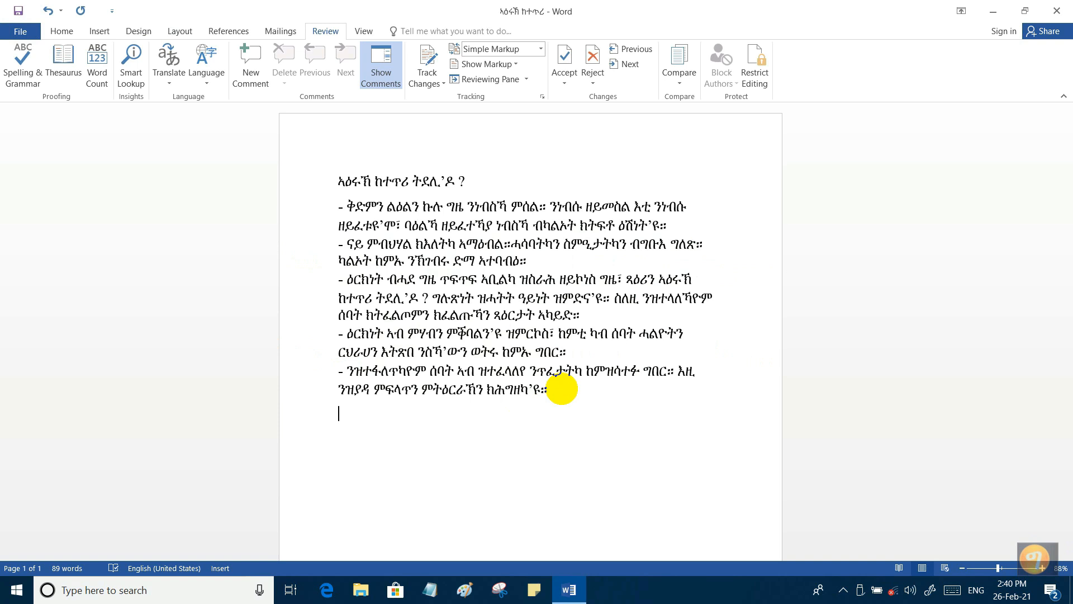
type("ኣፍድስክላጅል")
key("BackSpace")
key("BackSpace")
key("BackSpace")
key("BackSpace")
key("BackSpace")
key("BackSpace")
key("BackSpace")
key("BackSpace")
Leave the new paragraph empty and enter ኣፋልድጅፍካ in another paragraph below it.
key("Return")
type("ኣፋልድጅፍካ")
left_click(319, 421)
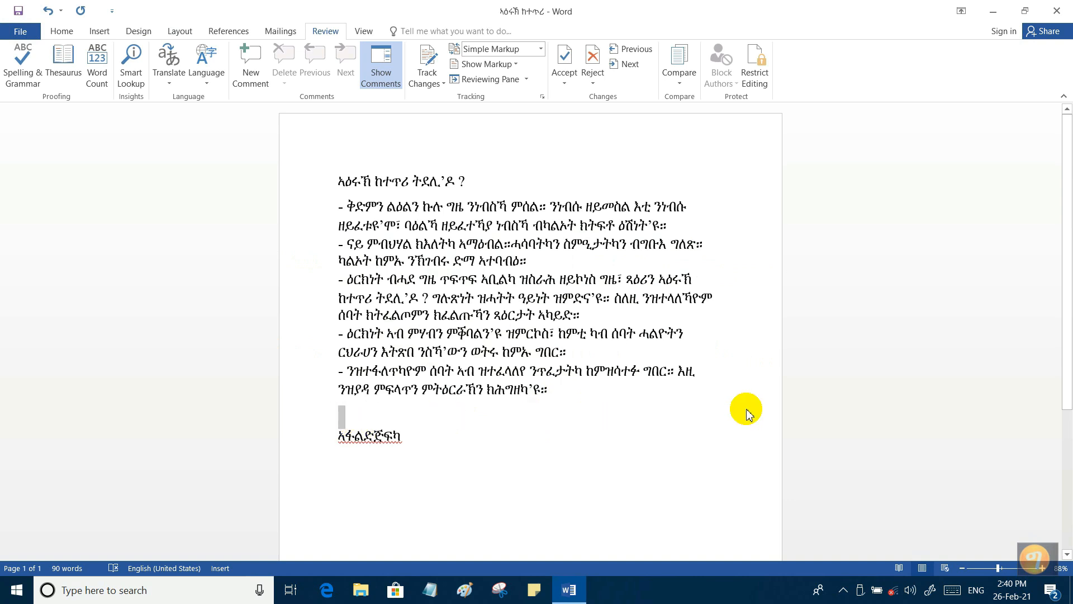
Enter ፋድፋድፋድ in a new paragraph below ኣፋልድጅፍካ, leave one empty paragraph, and enter ኣድፋድፋድ under it.
left_click(432, 441)
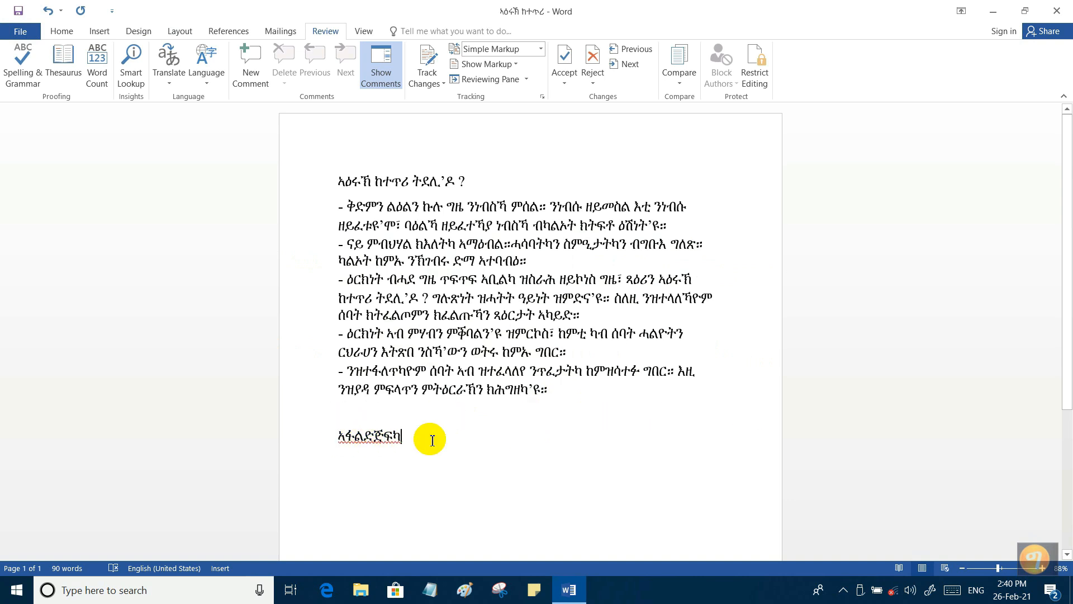
key("Return")
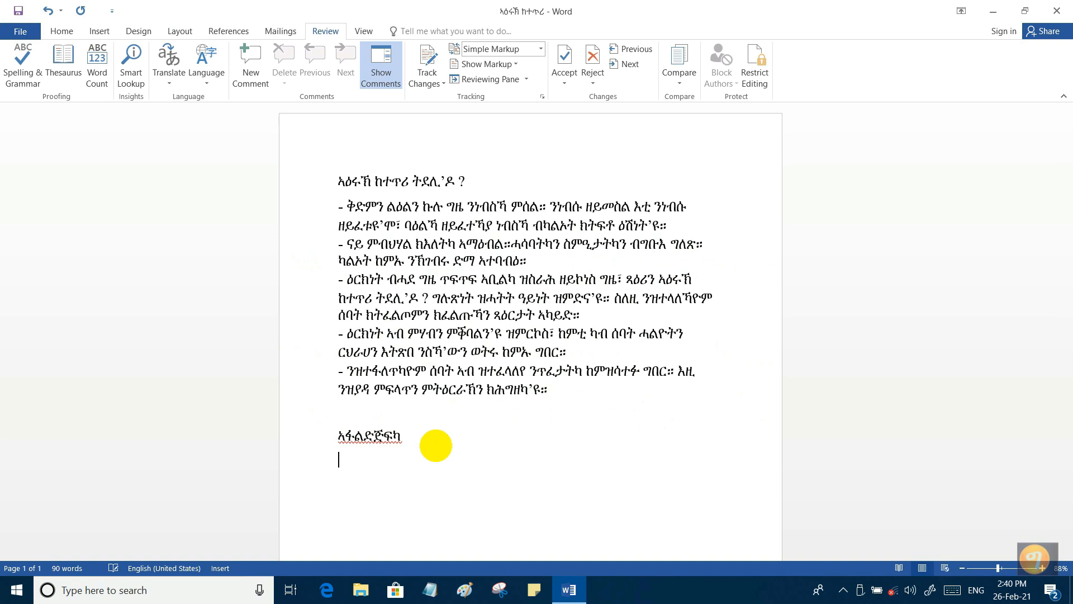
type("ፋድፋድፋድ")
key("Return")
key("Return")
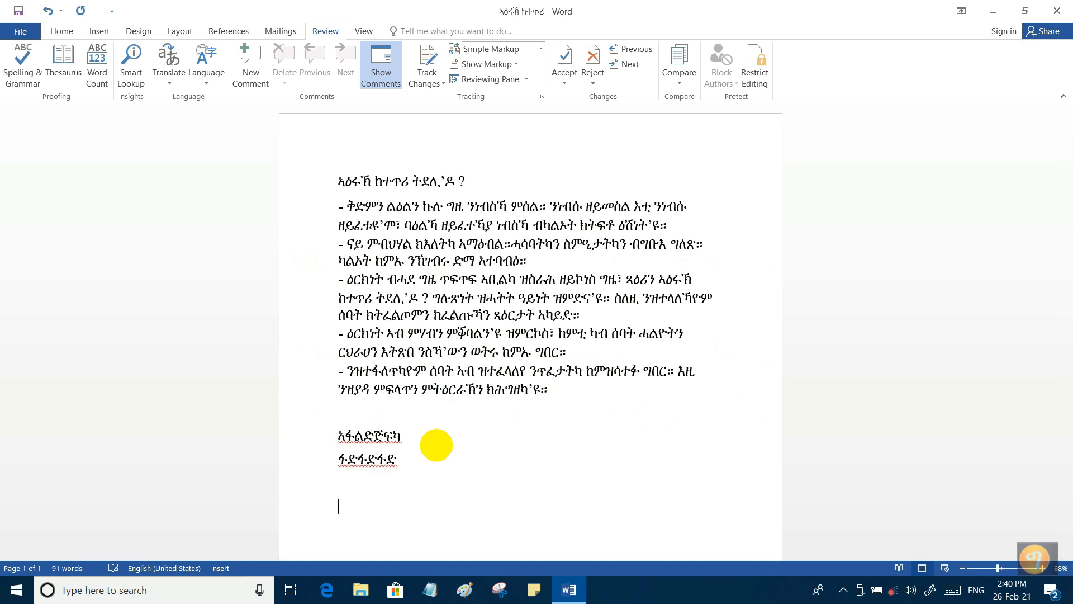
type("ኣድፋድፋድ")
Show the hidden formatting marks and examine the paragraph marks after the heading and the added lines.
left_click(66, 31)
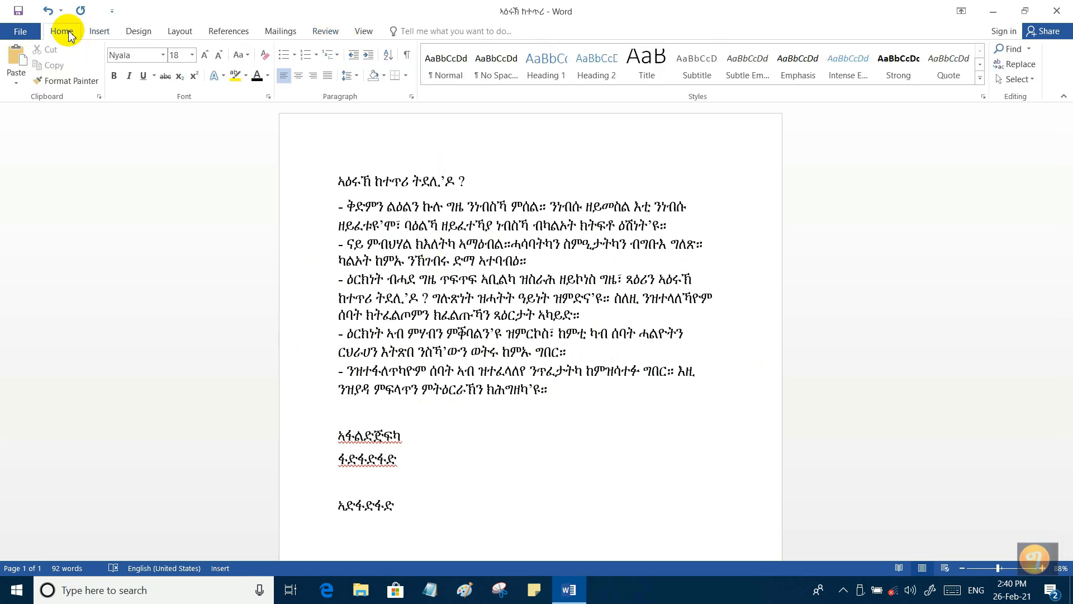
left_click(407, 65)
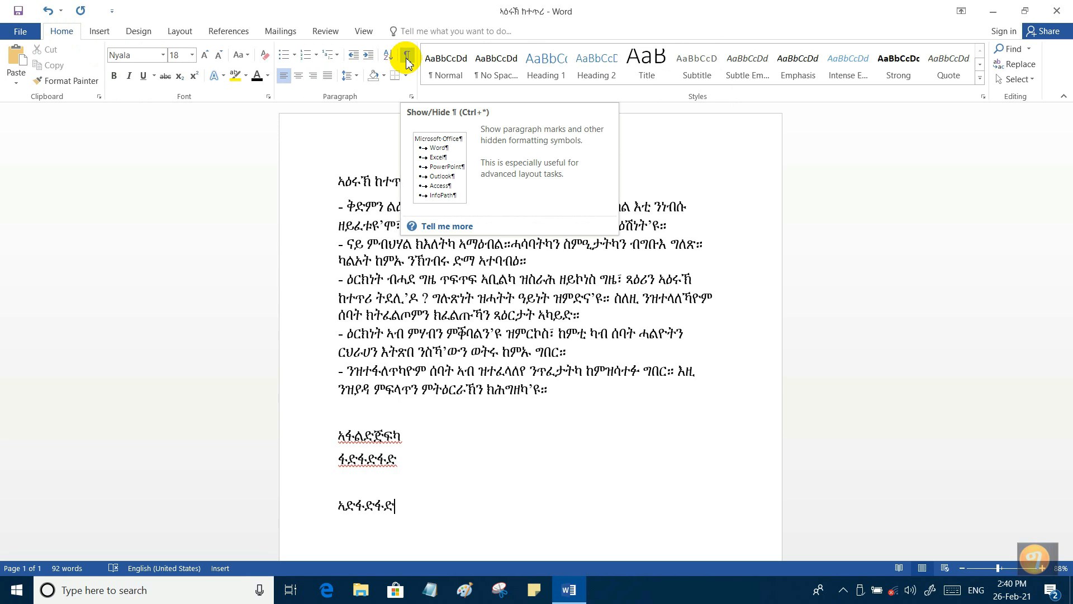
left_click(407, 59)
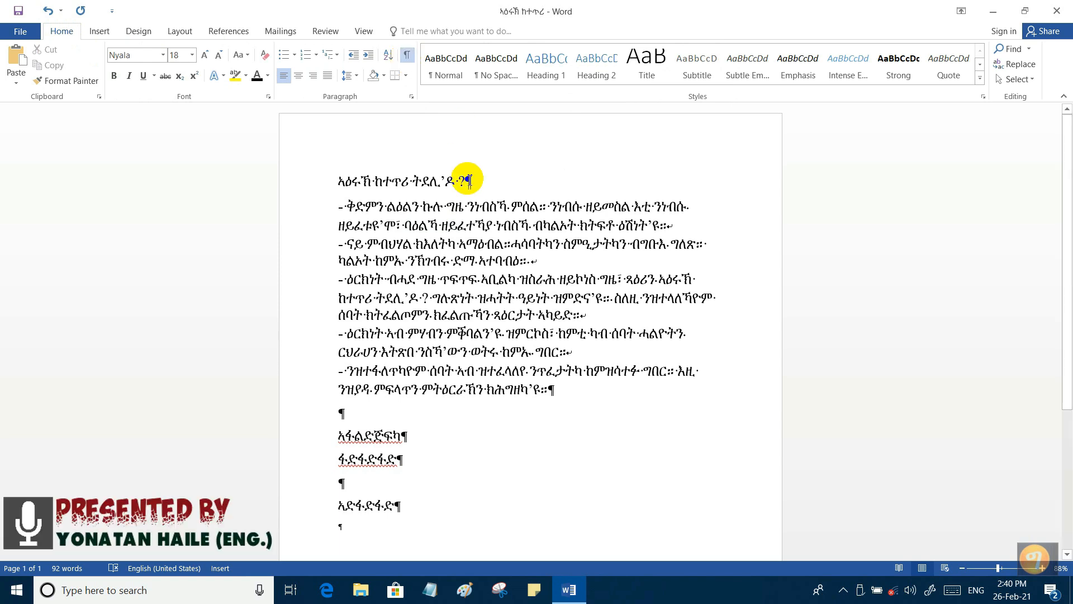
double_click(465, 208)
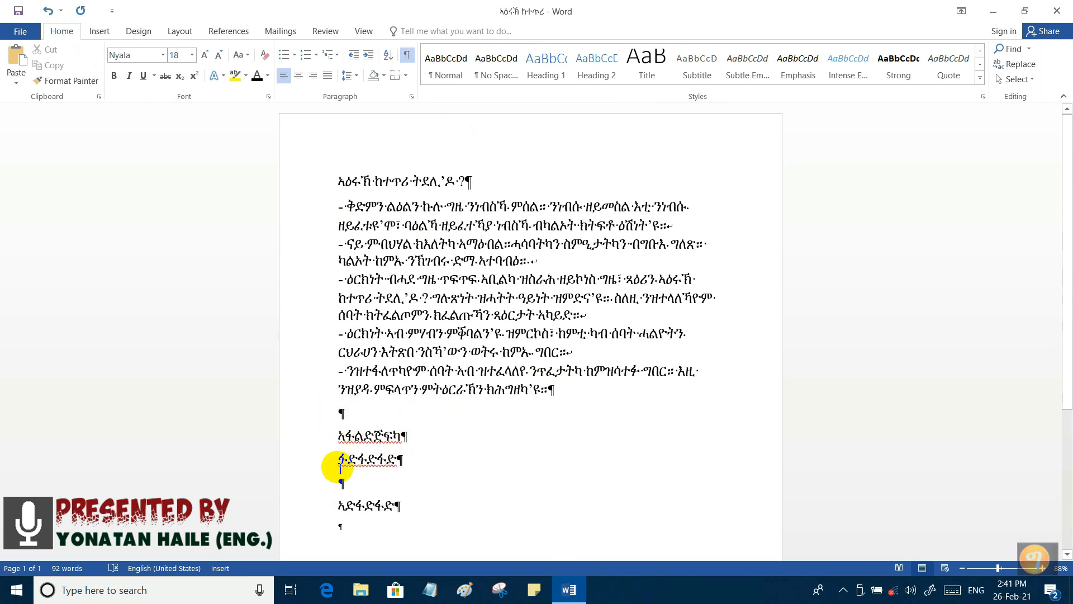
left_click(331, 410)
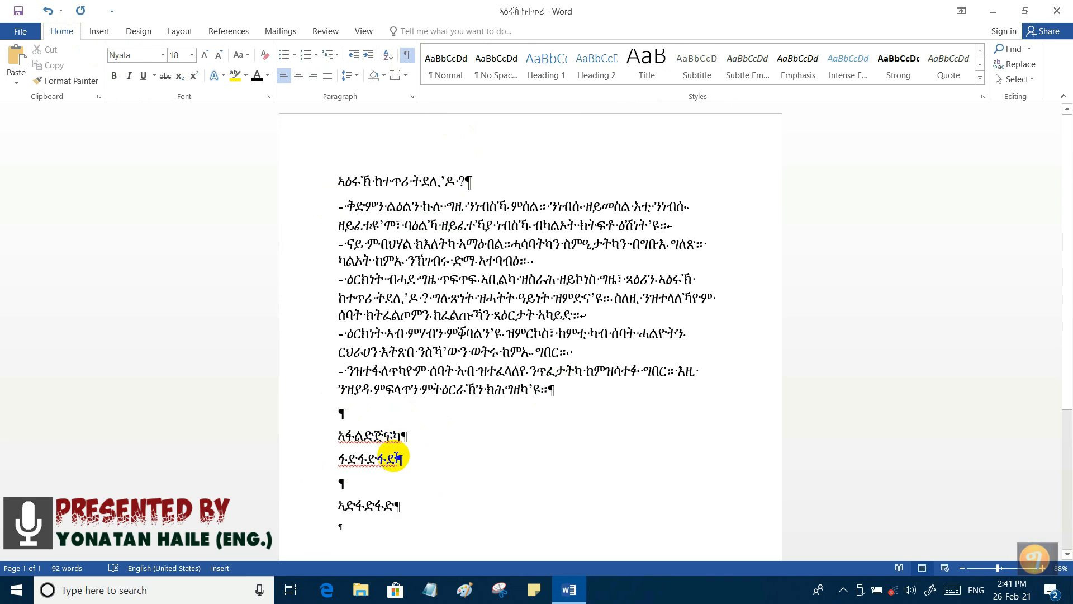
Toggle the formatting marks off and on to compare both views, leaving them shown.
left_click(409, 55)
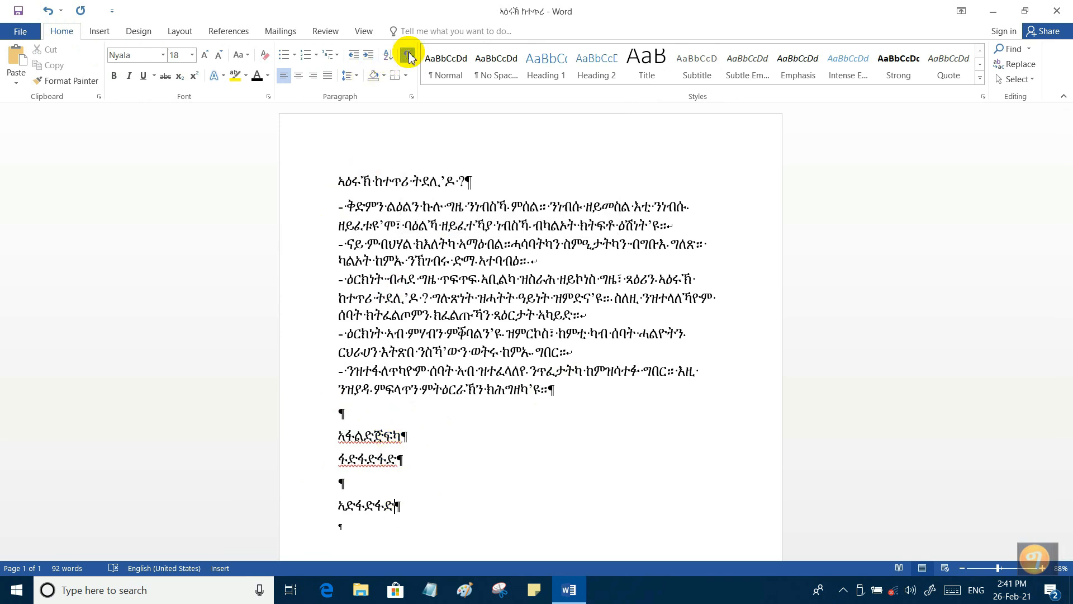
left_click(409, 55)
left_click(409, 55)
left_click(408, 55)
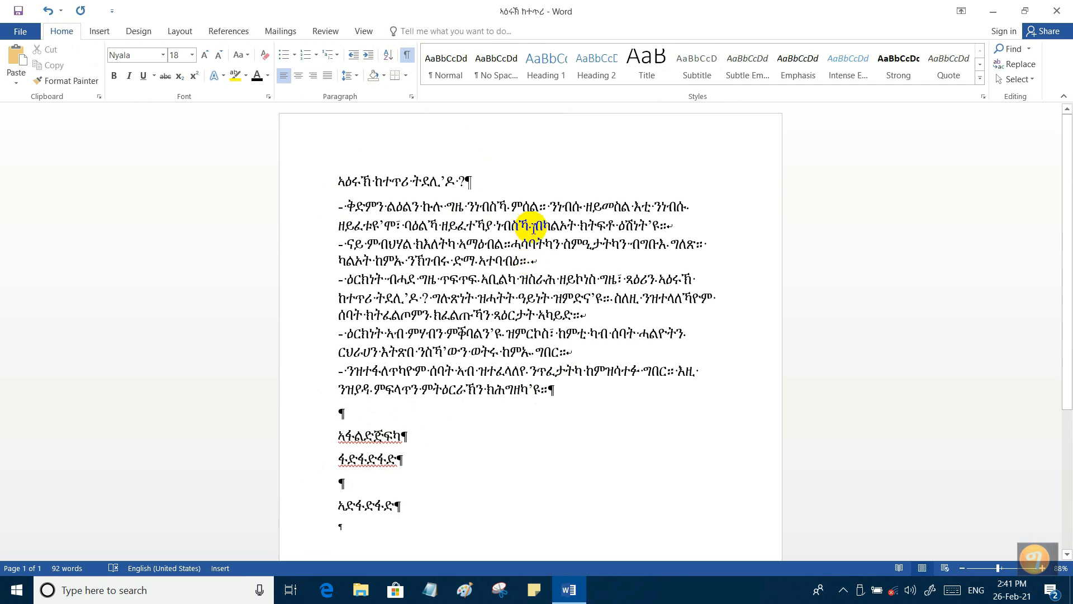
Examine the space, line-break and paragraph marks in the body text, and hide the formatting marks.
double_click(478, 261)
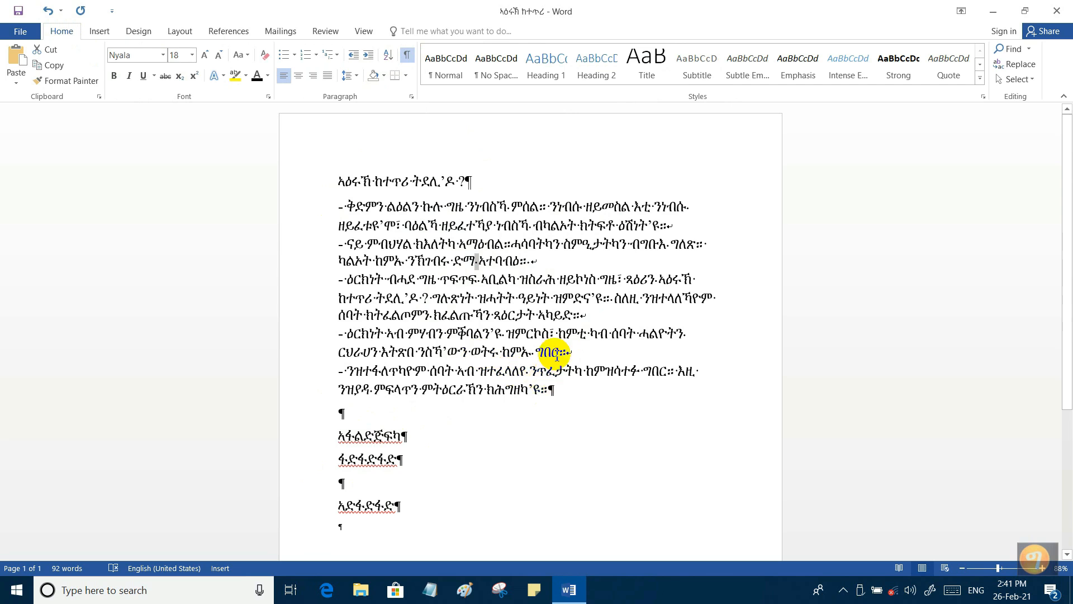
left_click(590, 317)
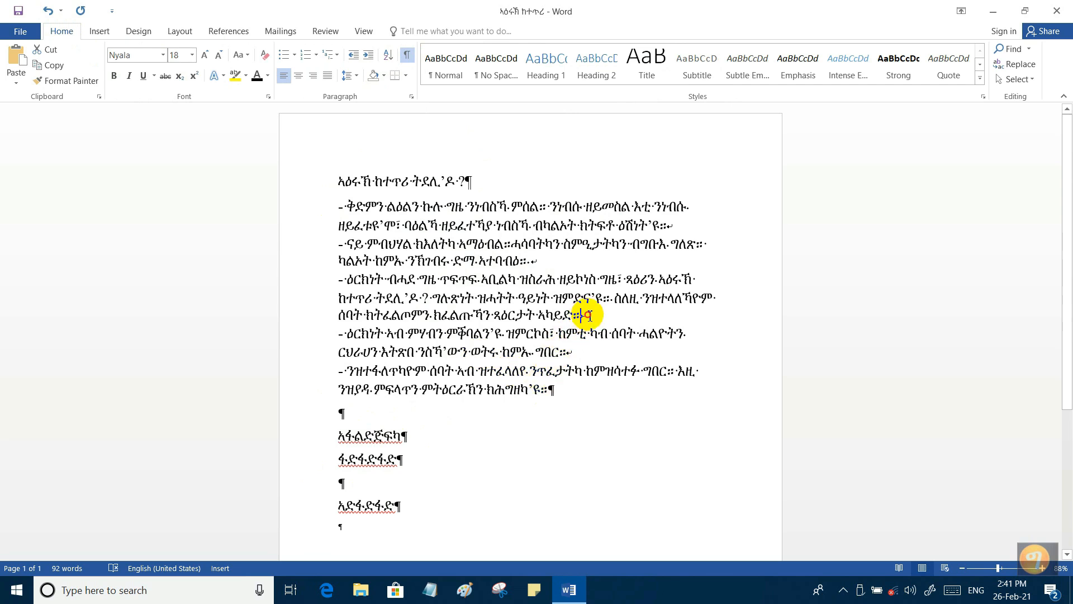
left_click(557, 390)
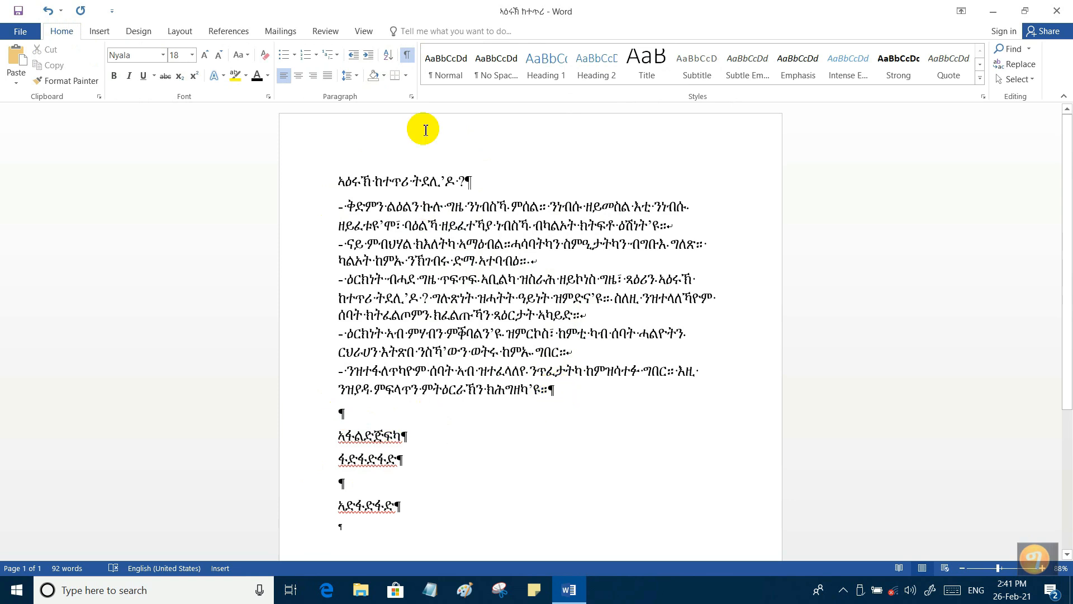
left_click(409, 58)
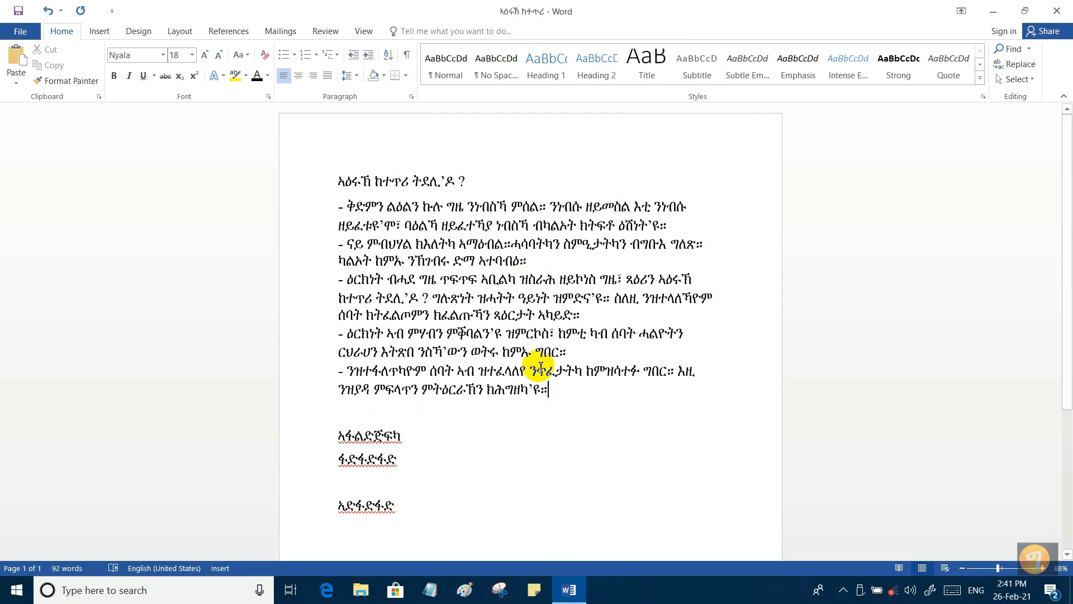
Delete the three test words below the body text along with the empty paragraphs around them.
left_click_drag(406, 507, 318, 433)
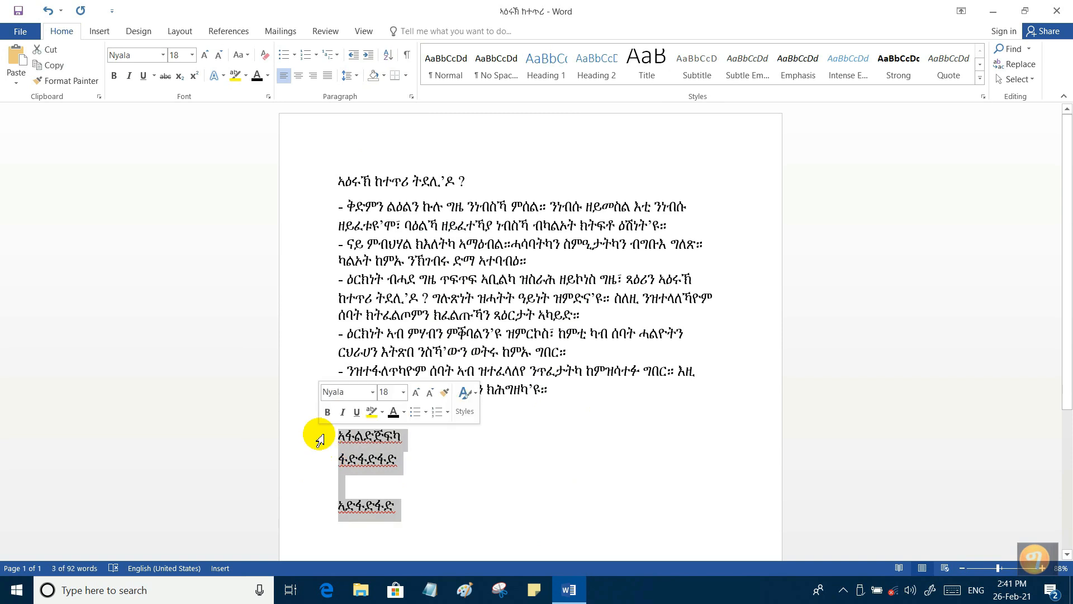
key("Delete")
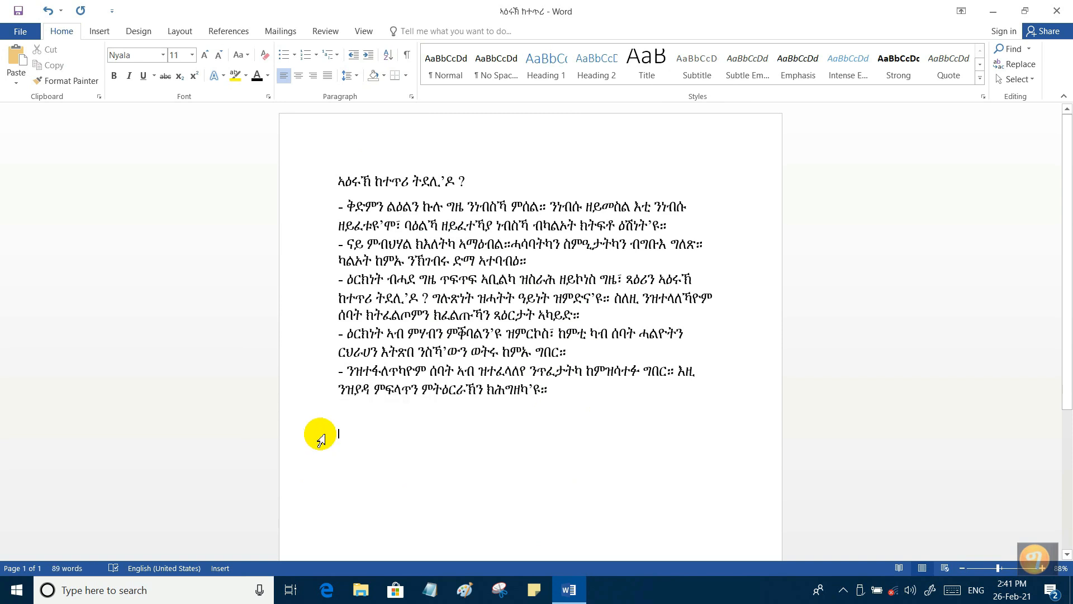
key("BackSpace")
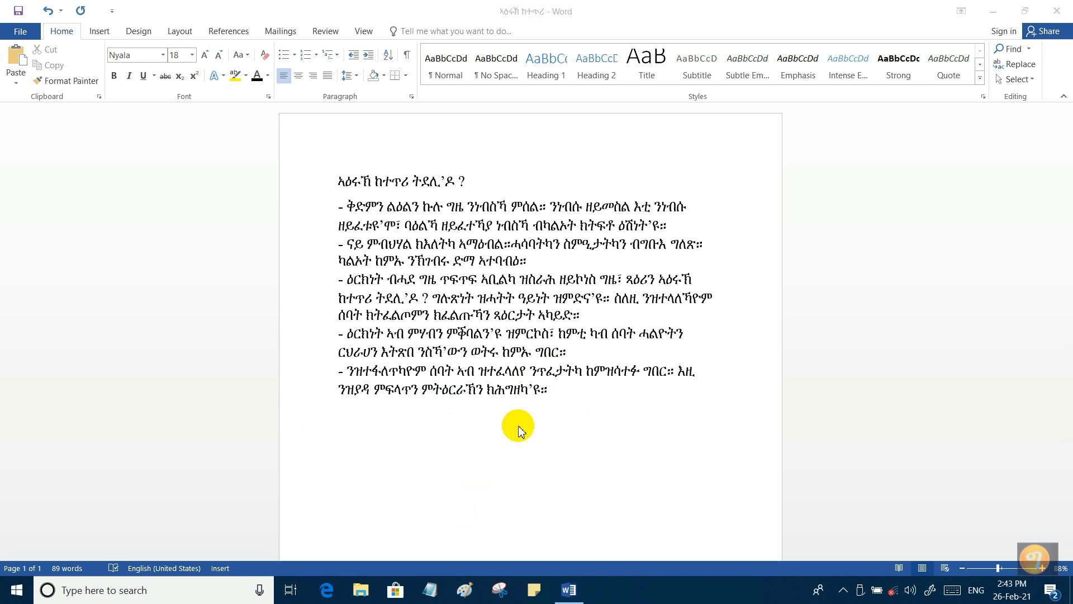
Insert a line break after the last sentence, enter ኣድከፋጅድፋል on the new line, and add another line break.
left_click(555, 391)
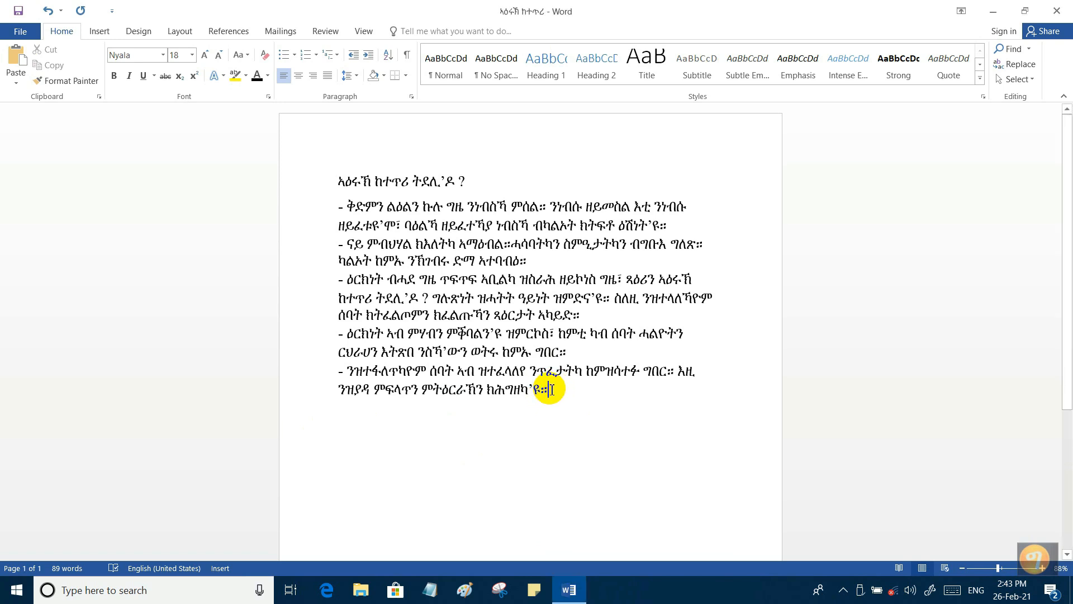
key("Return")
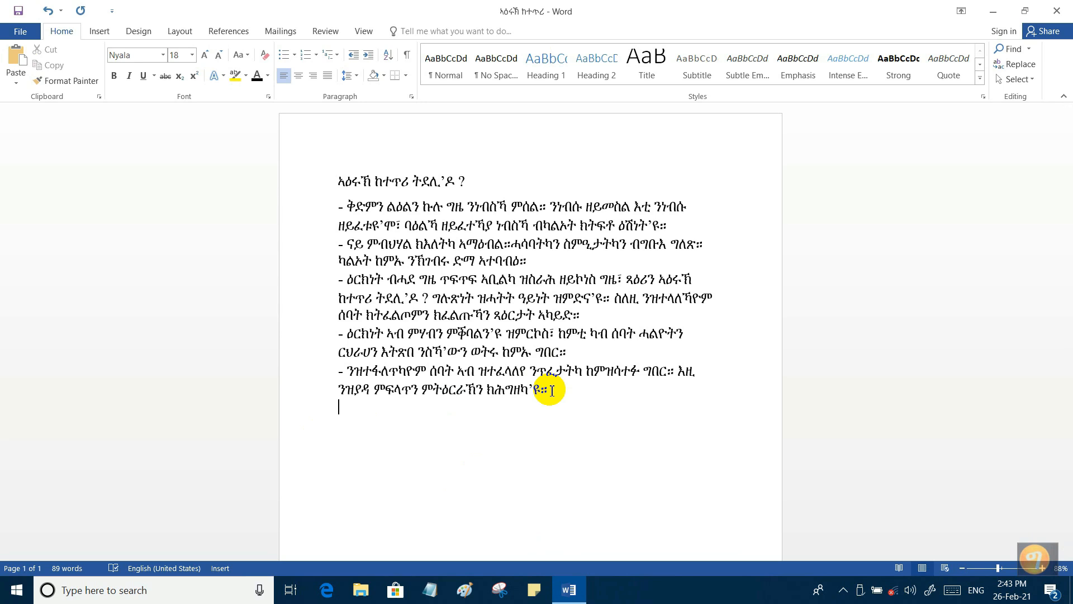
type("ኣድከፋጅድፋል")
key("Return")
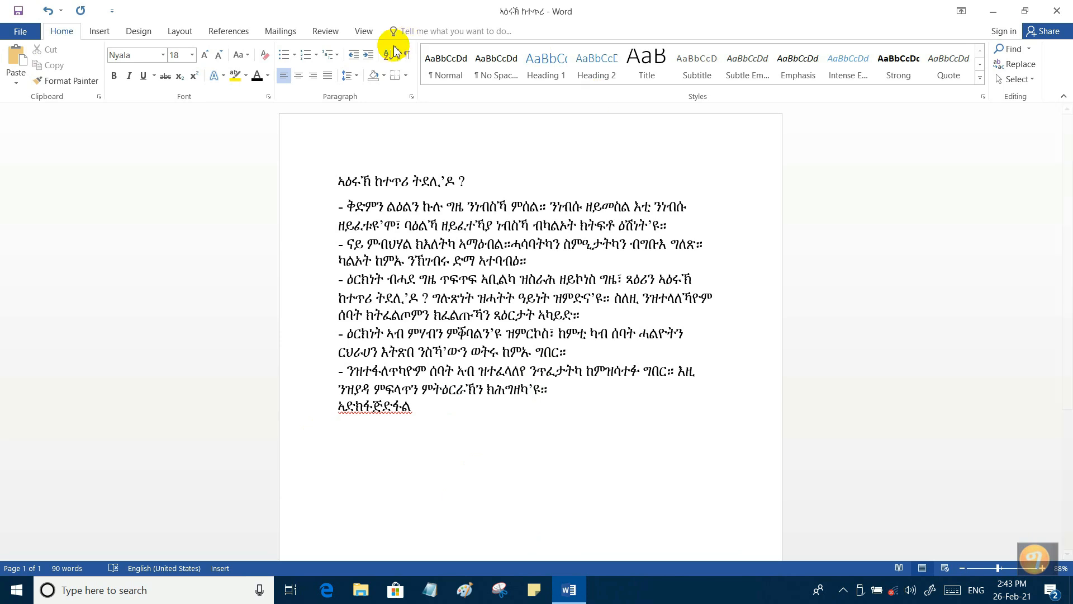
Show the formatting marks, examine the line-break marks around the added line, and hide the marks again.
left_click(409, 56)
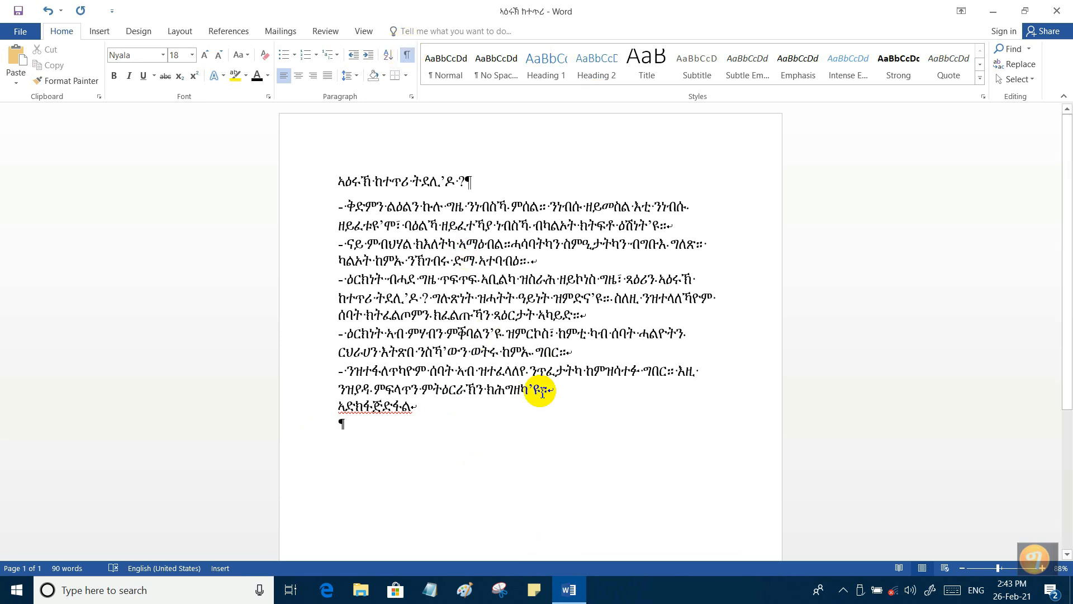
left_click_drag(550, 391, 418, 409)
left_click(344, 425)
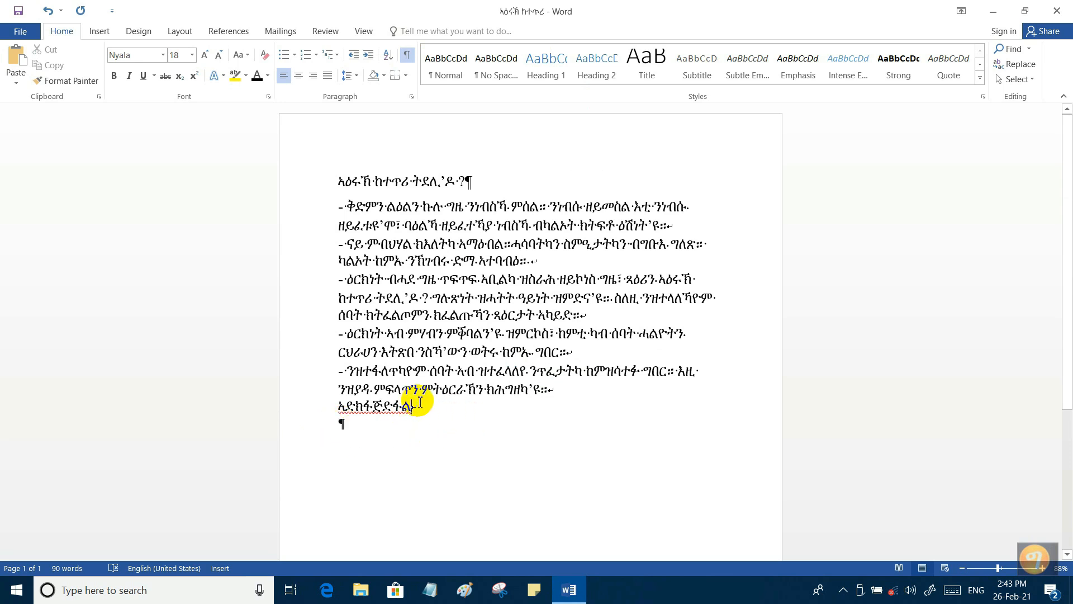
left_click(407, 55)
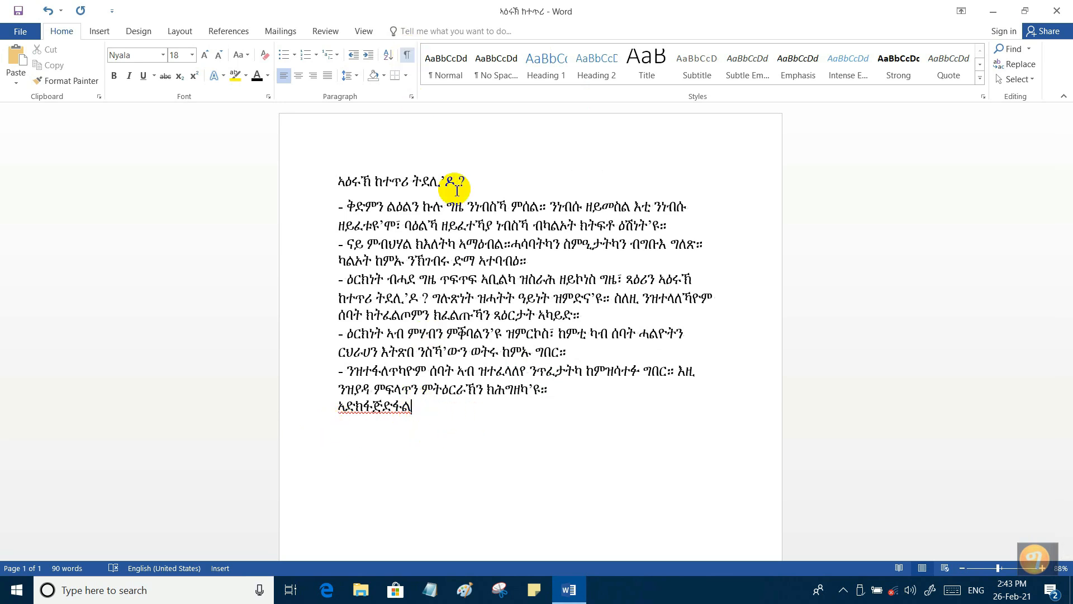
Delete the test word below the last sentence.
left_click_drag(413, 410, 339, 411)
key("Delete")
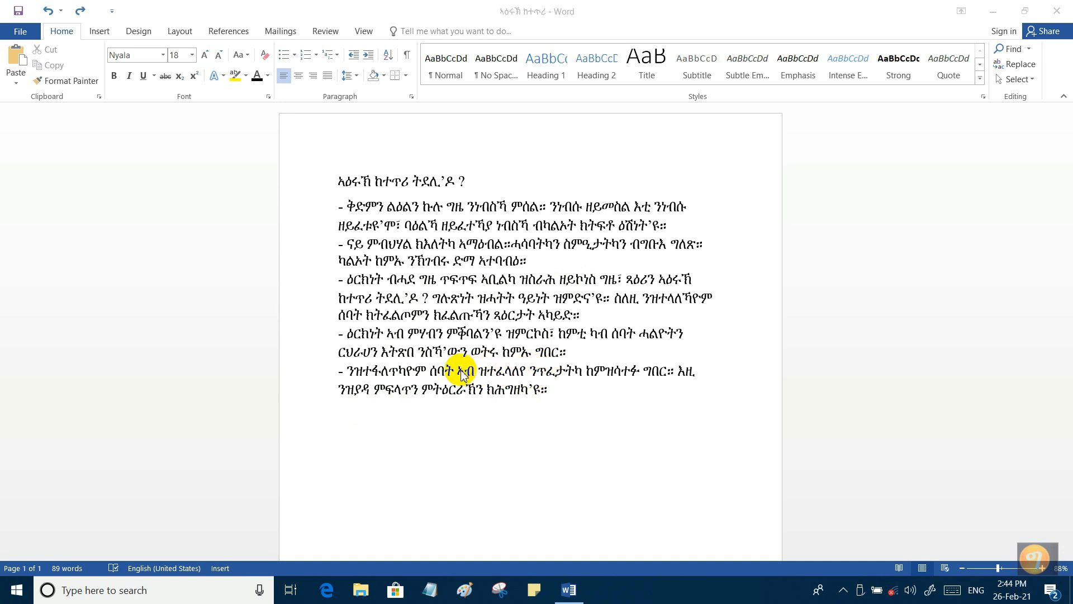
Break the line before ንጥፈታትካ in the last bullet and highlight the text moved to the new line.
left_click(532, 376)
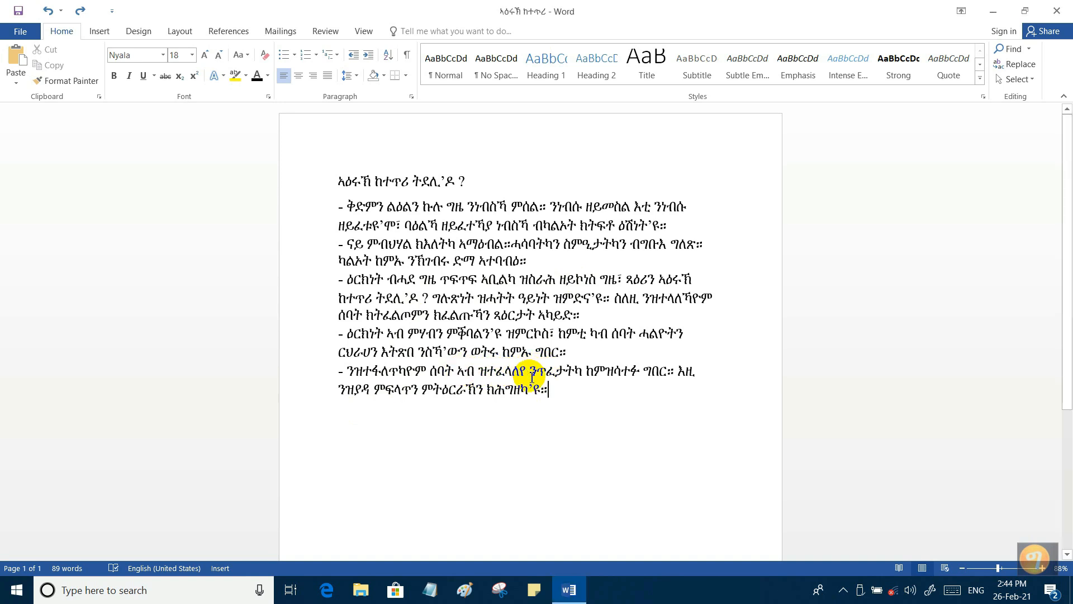
left_click(531, 372)
left_click_drag(534, 372, 555, 387)
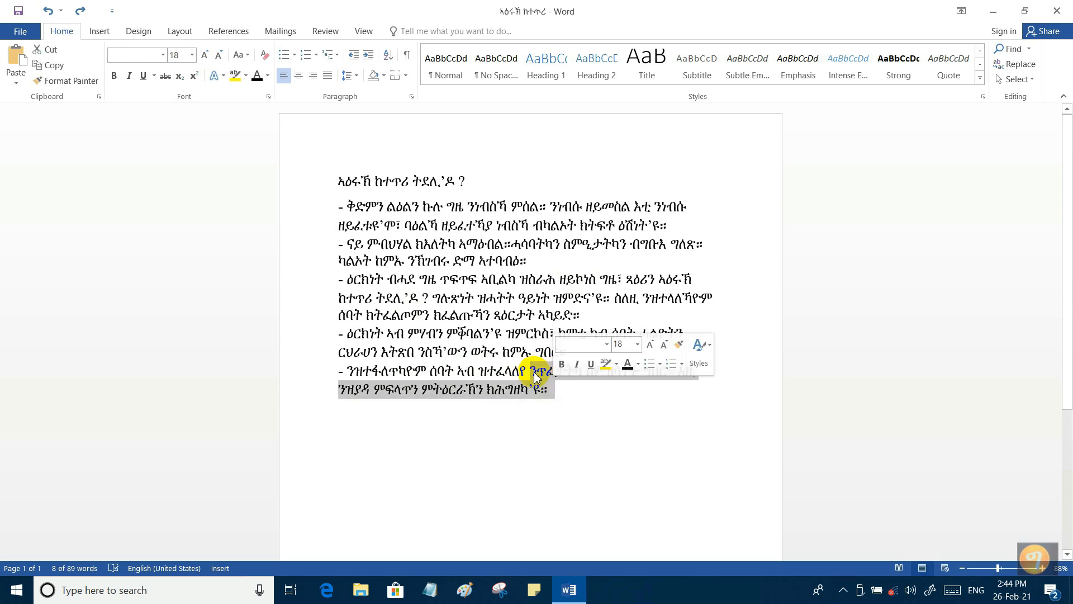
left_click(533, 371)
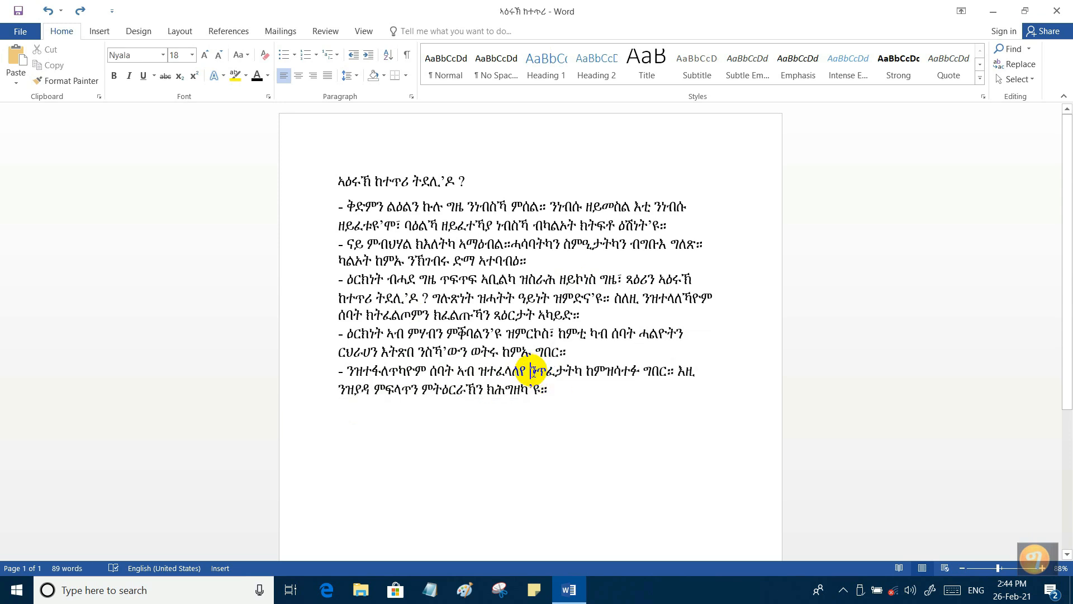
key("Return")
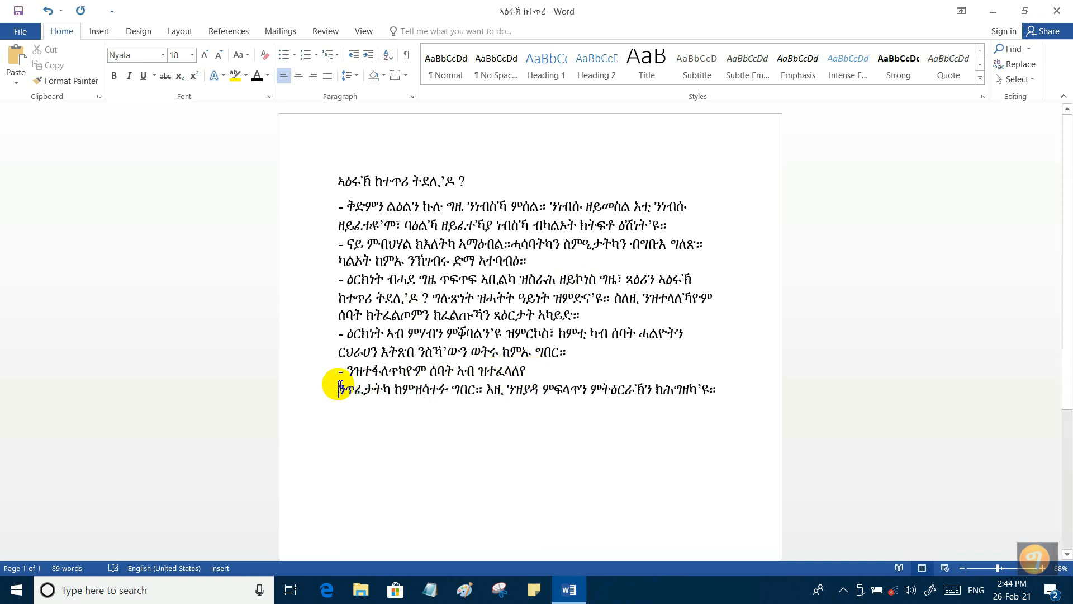
left_click_drag(414, 392, 721, 397)
left_click(721, 397)
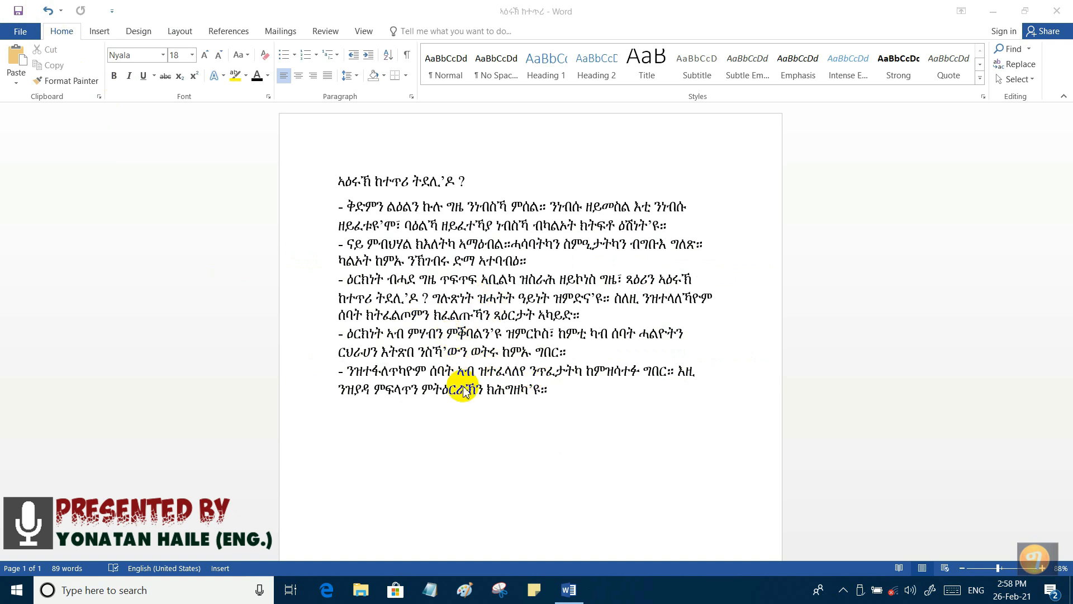
Delete the word ንጥፈታትካ from the last bullet.
left_click(356, 427)
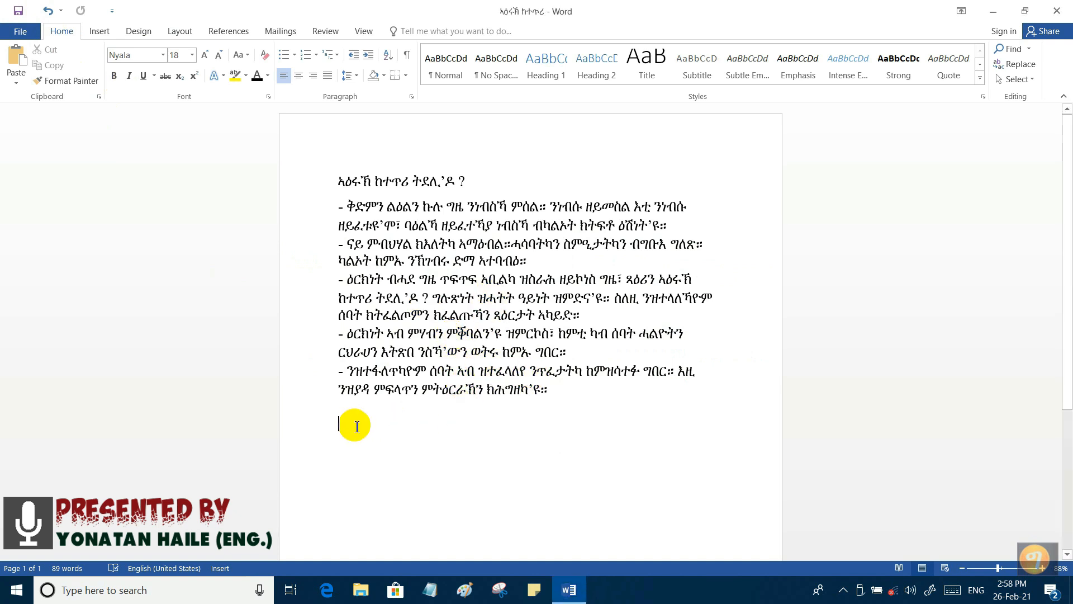
left_click(562, 411)
left_click(582, 370)
left_click_drag(560, 370, 528, 371)
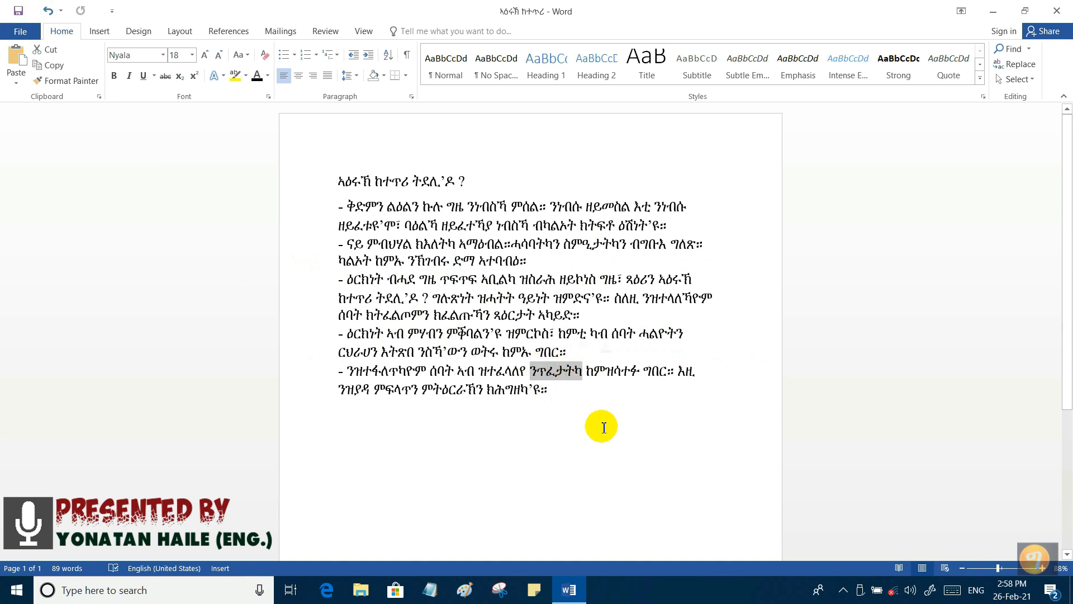
key("Delete")
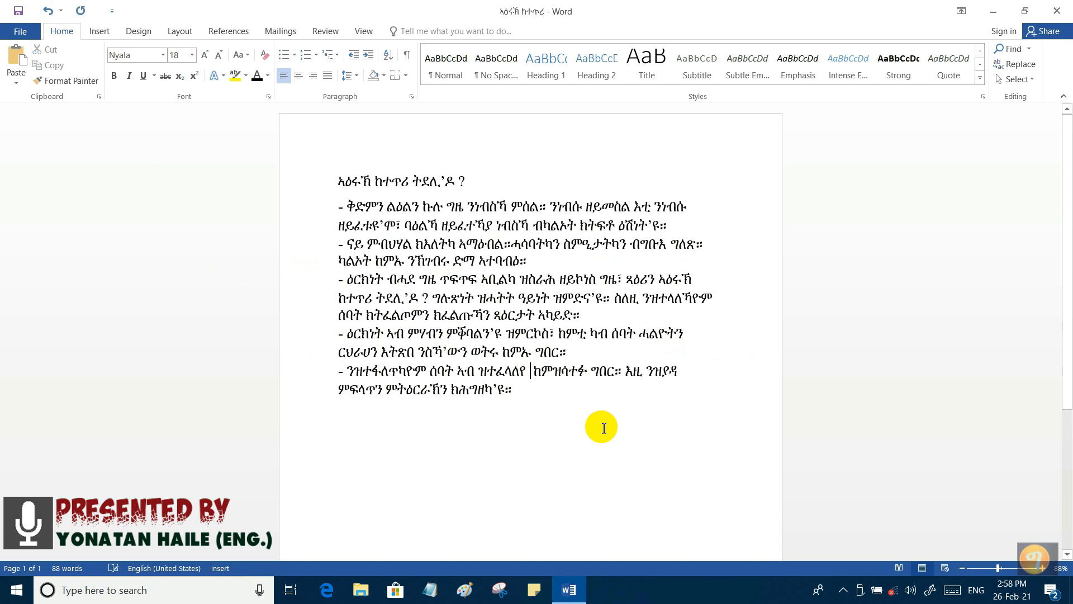
Undo the deletion of the word ንጥፈታትካ in the last bullet.
left_click(49, 13)
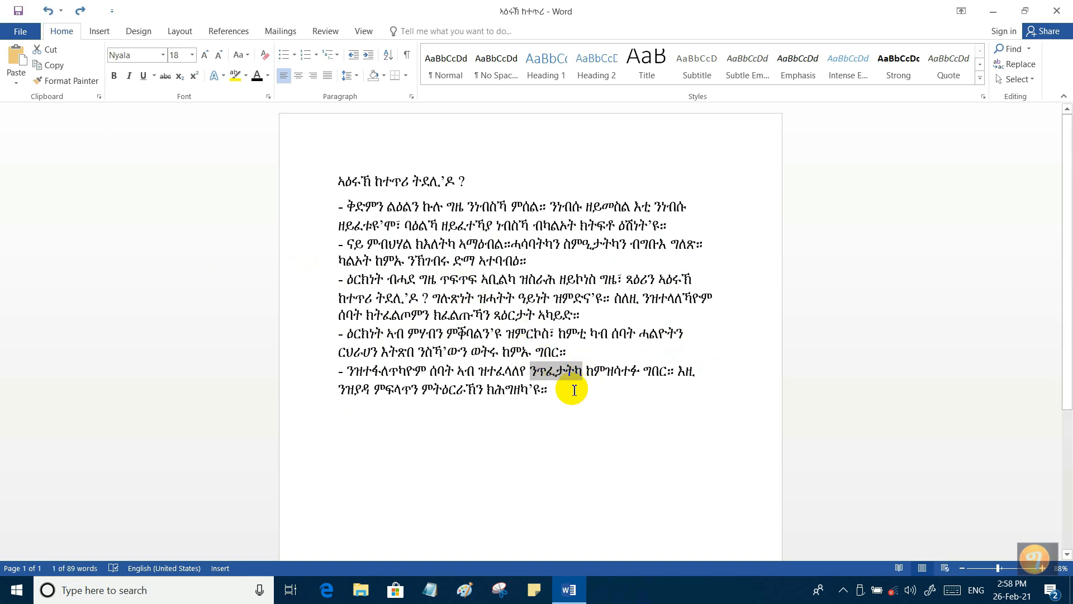
left_click(575, 390)
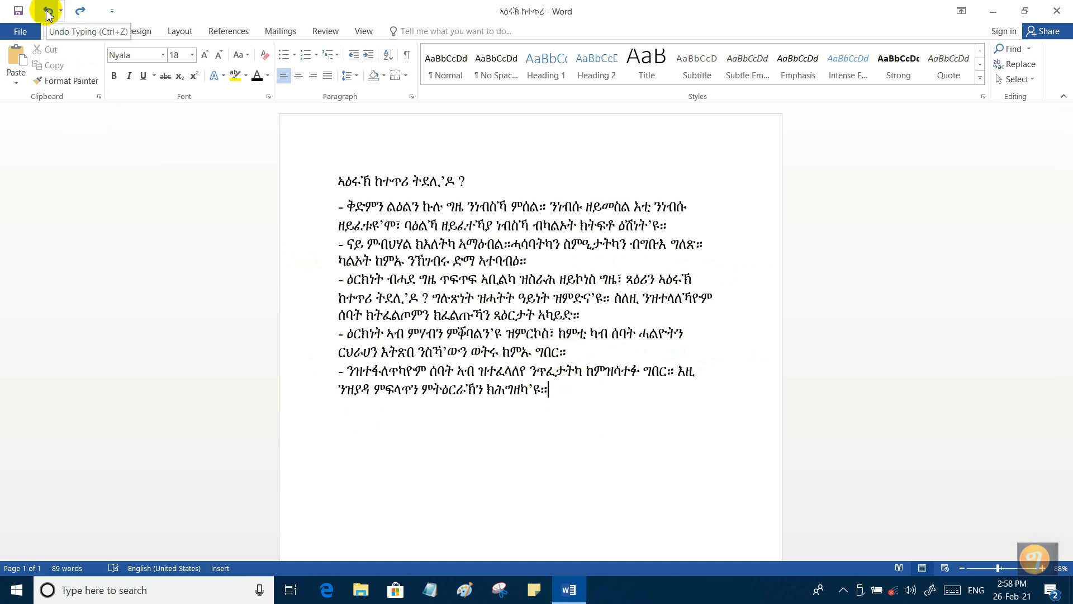
left_click(49, 11)
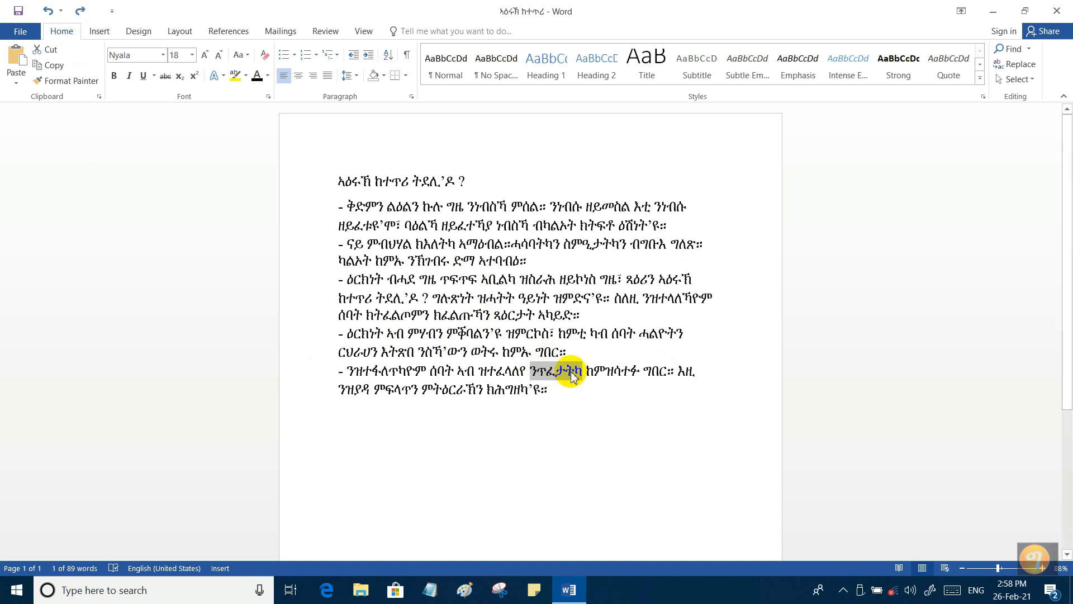
Redo the deletion of ንጥፈታትካ in the last bullet and undo it again.
left_click(49, 10)
left_click(81, 12)
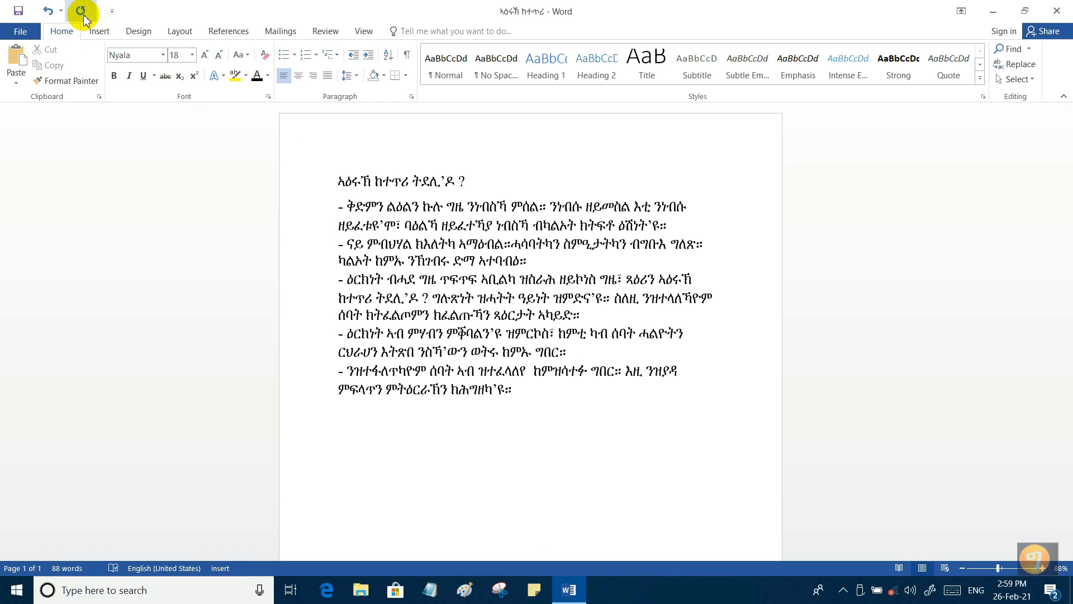
left_click(47, 11)
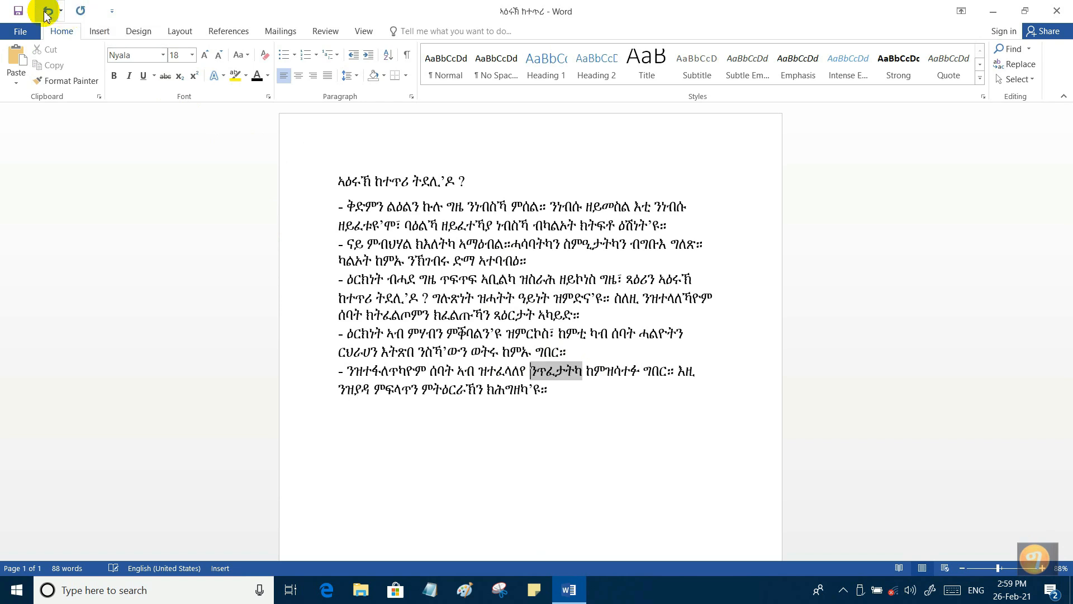
left_click(570, 395)
Make the title line bold and undo the bold formatting.
left_click_drag(338, 182, 469, 178)
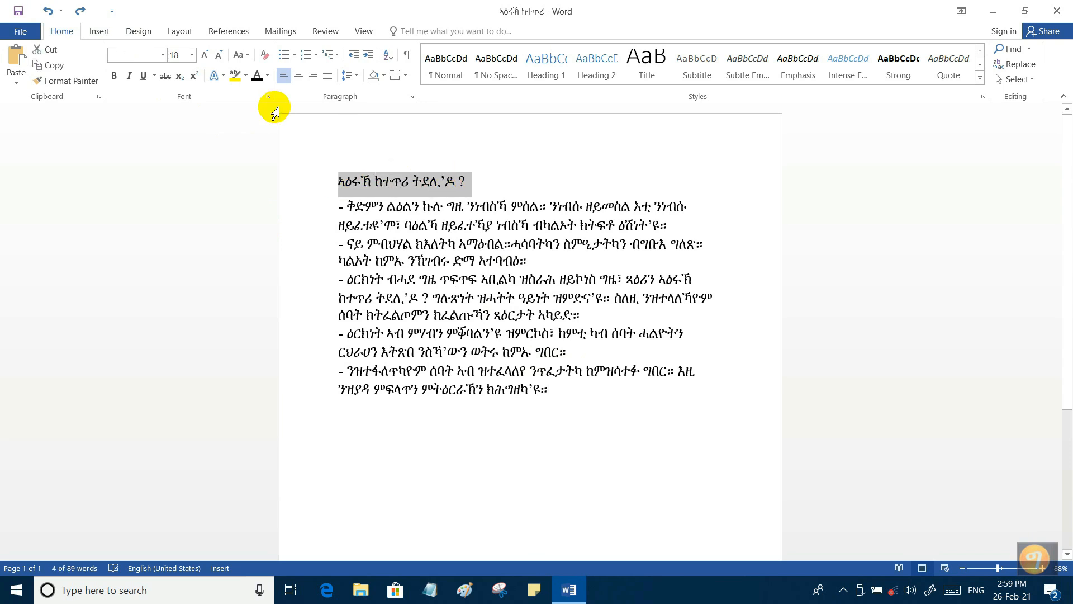
left_click(115, 76)
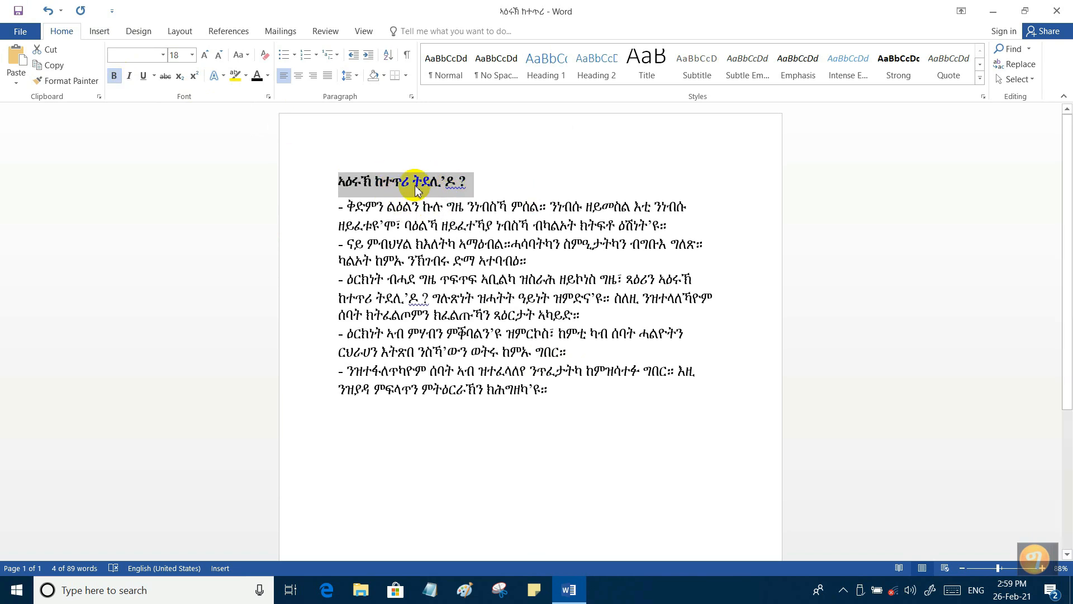
left_click(47, 11)
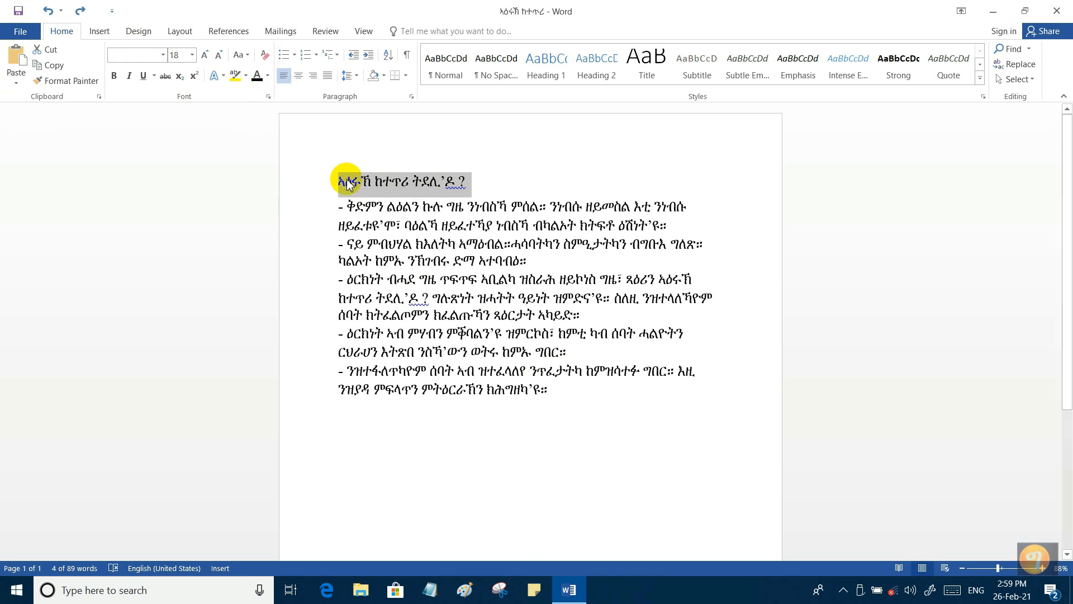
Apply the standard red font color to the title line and undo the color change.
mouse_move(339, 185)
left_click_drag(339, 182, 467, 182)
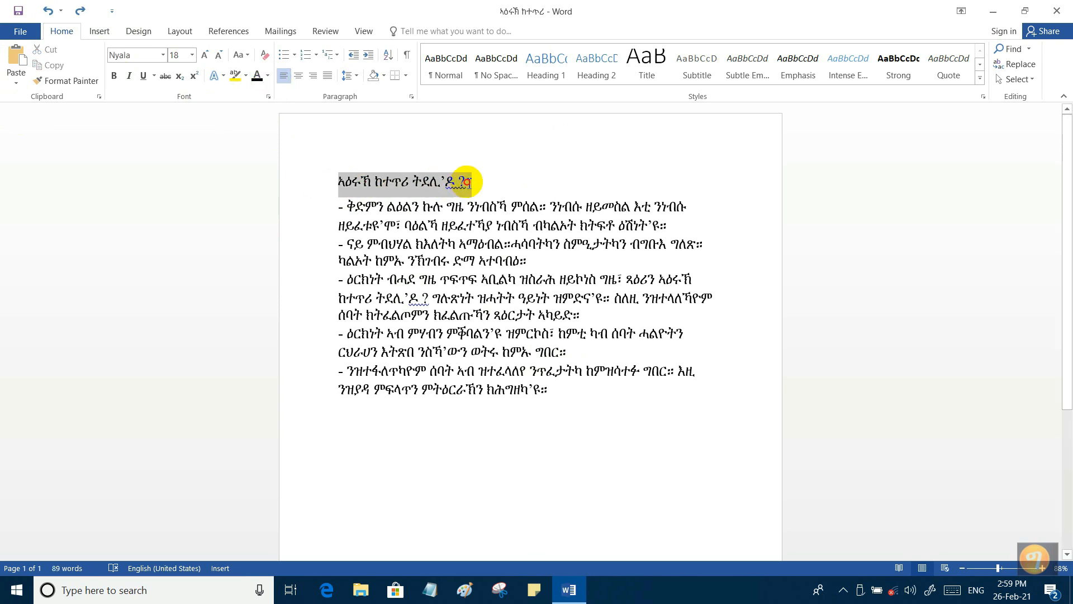
left_click(268, 81)
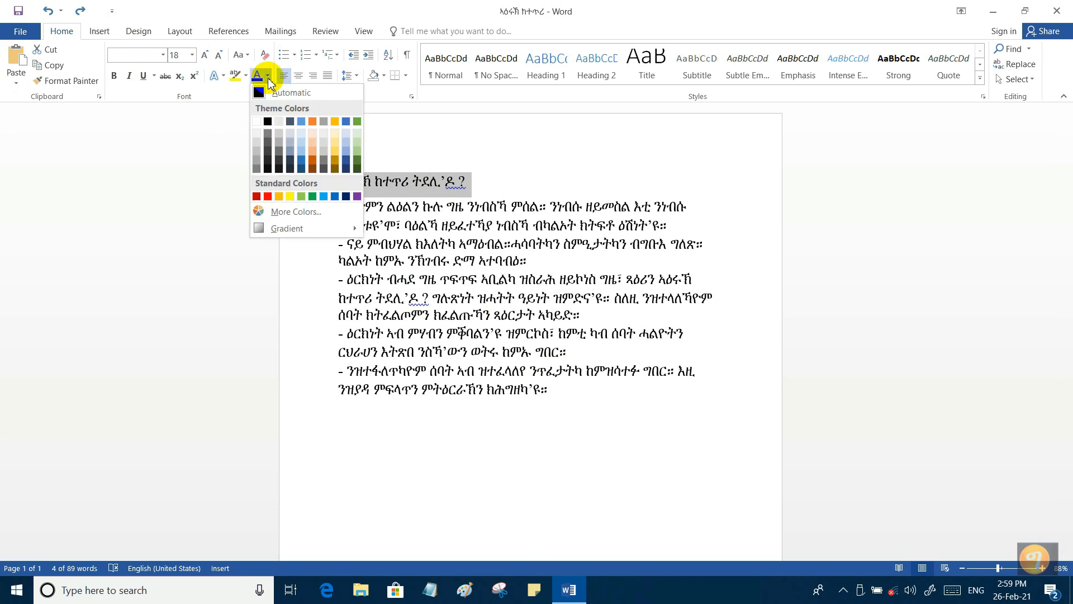
left_click(268, 196)
left_click(361, 187)
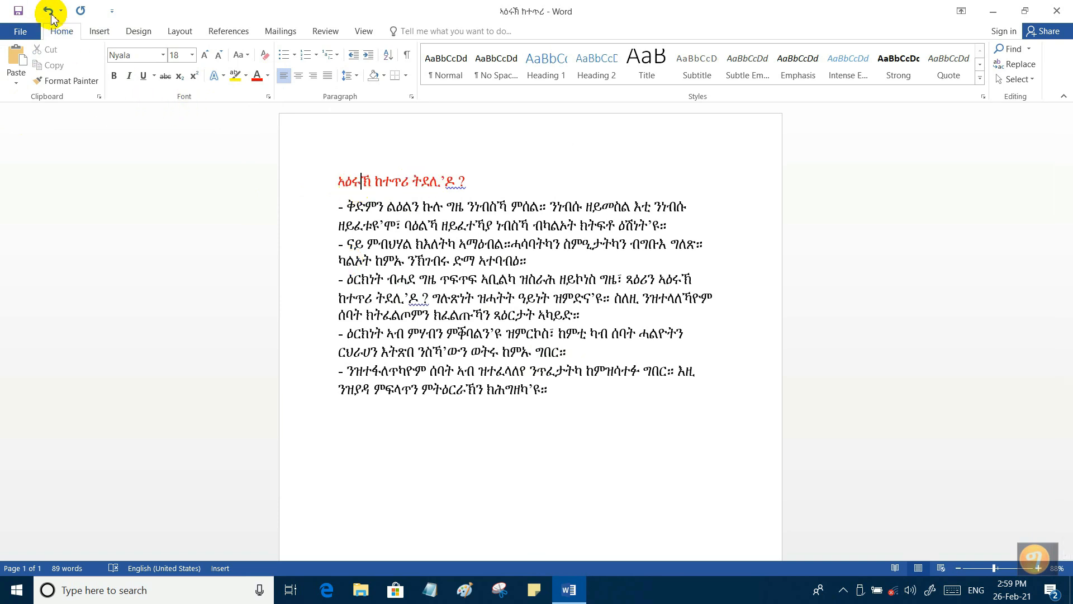
left_click(48, 11)
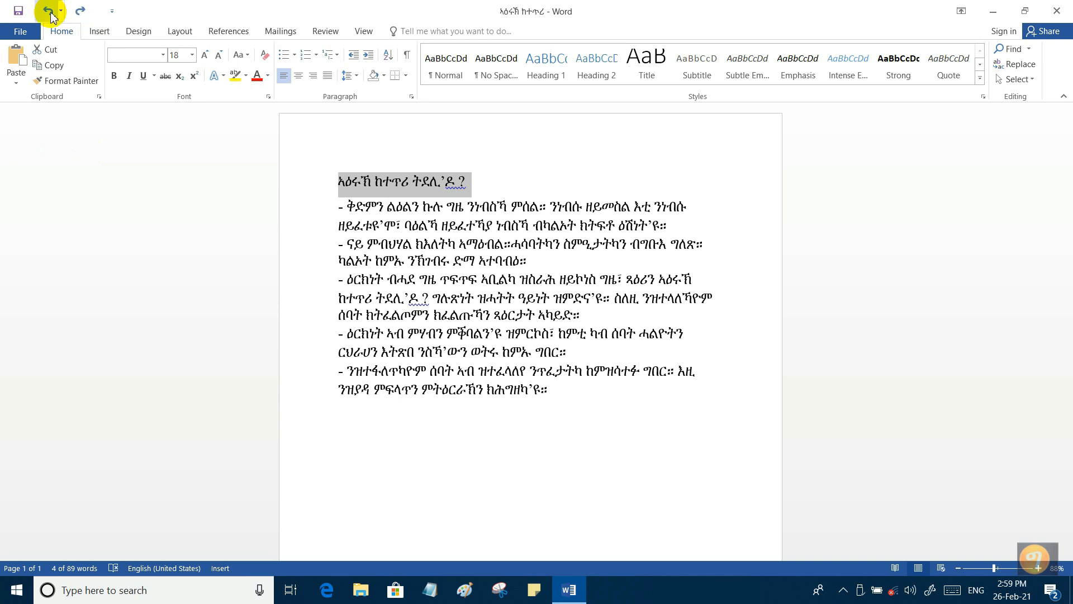
left_click(546, 411)
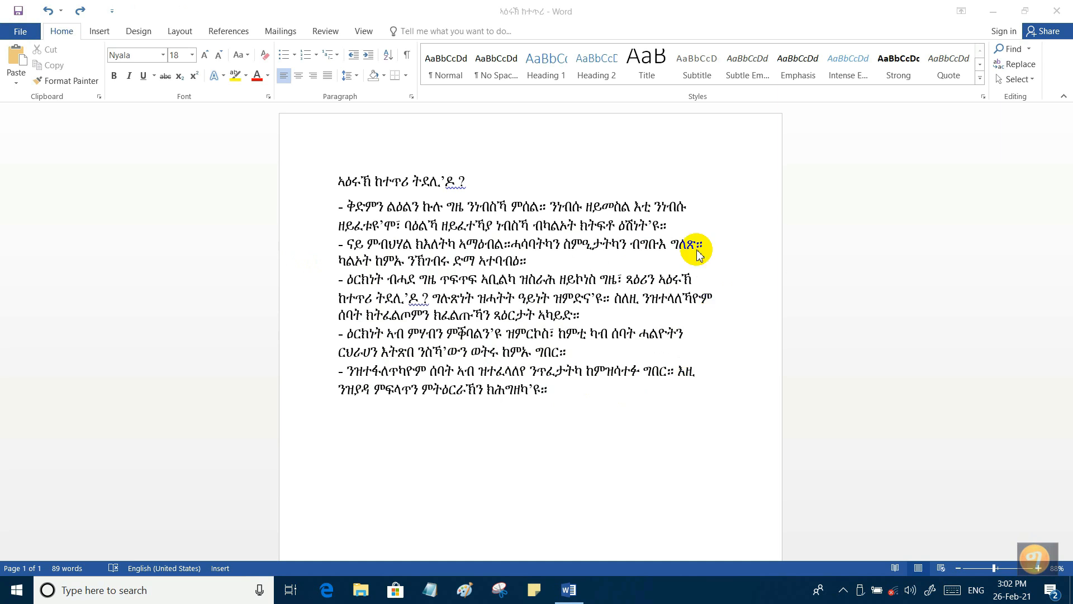
Select the whole title line and clear the selection, leaving the insertion point at its start.
left_click(341, 182)
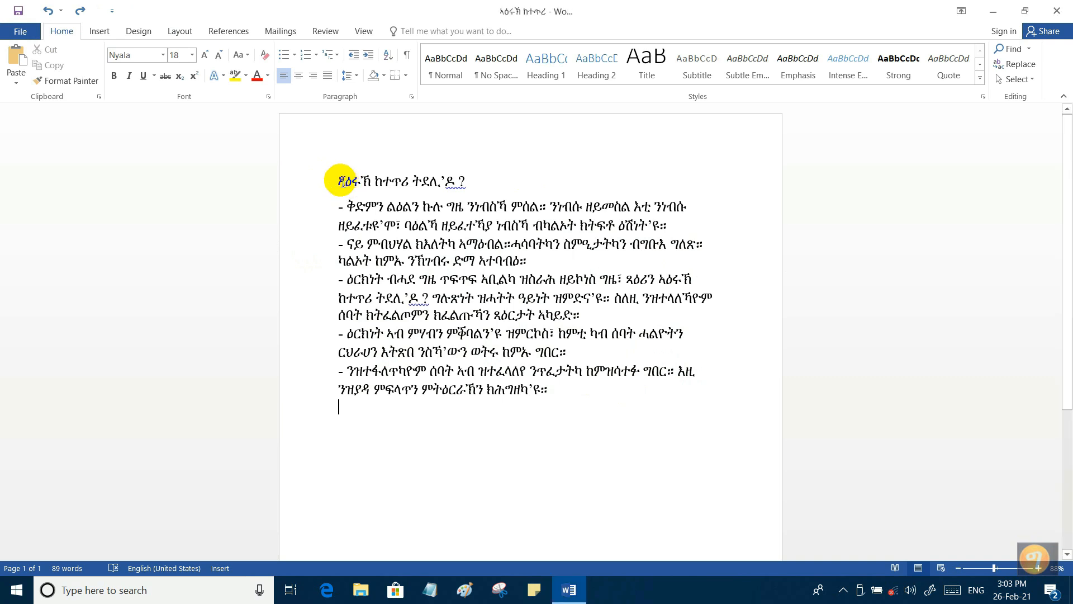
left_click_drag(342, 183, 470, 180)
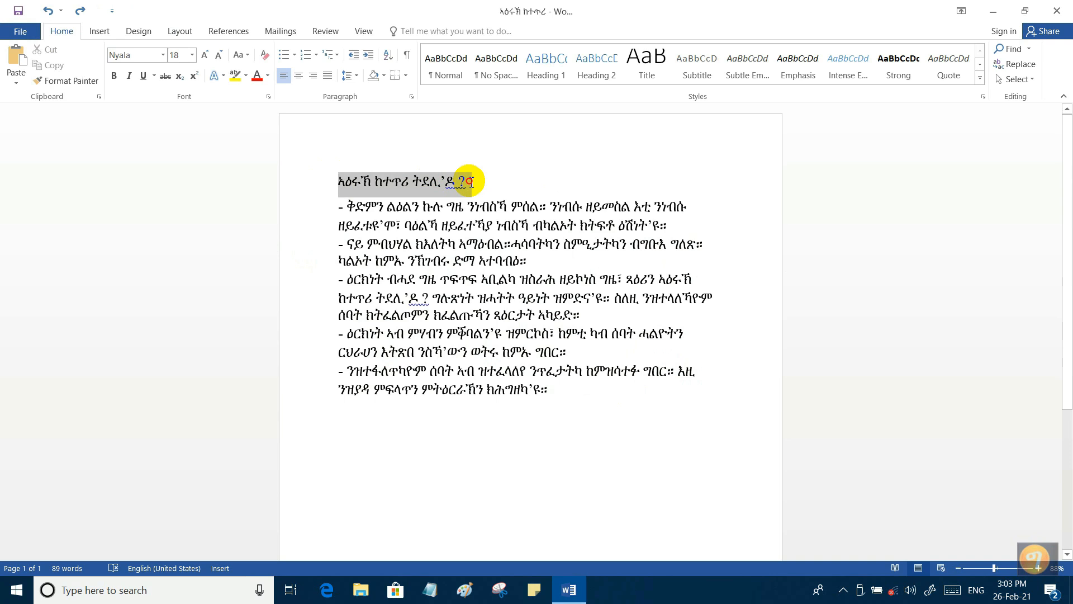
left_click(339, 180)
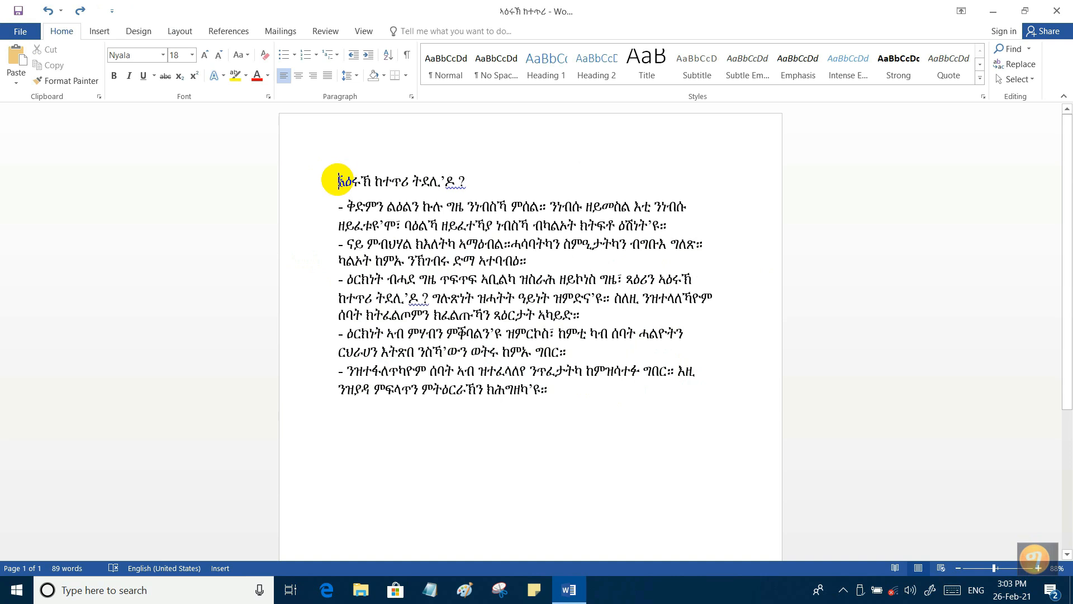
Recolor the entire title line standard red, deselect it, and undo the recoloring.
left_click_drag(339, 180, 464, 180)
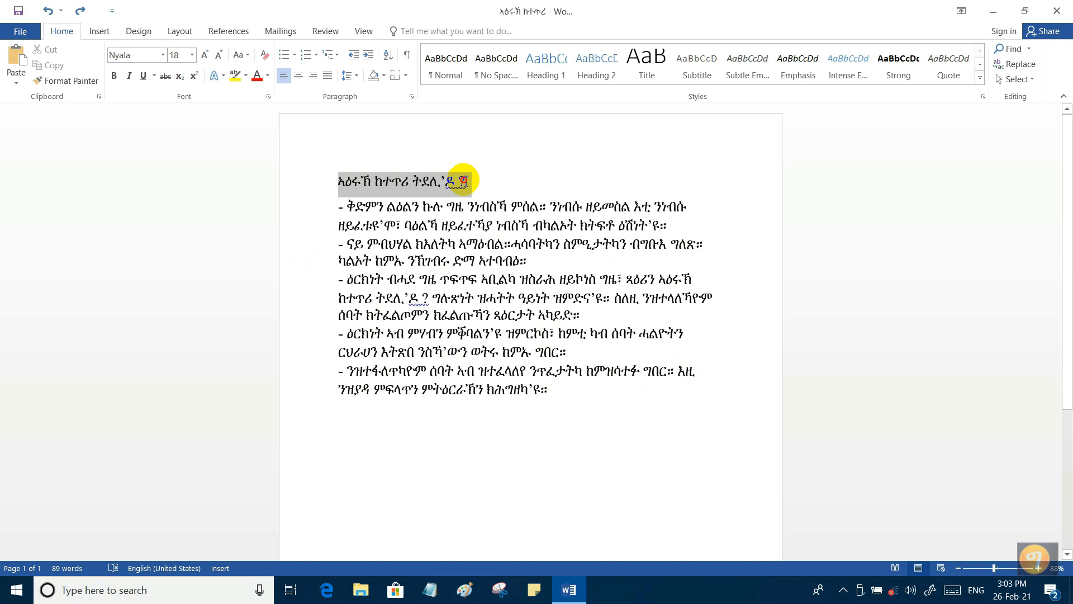
left_click(268, 75)
left_click(268, 196)
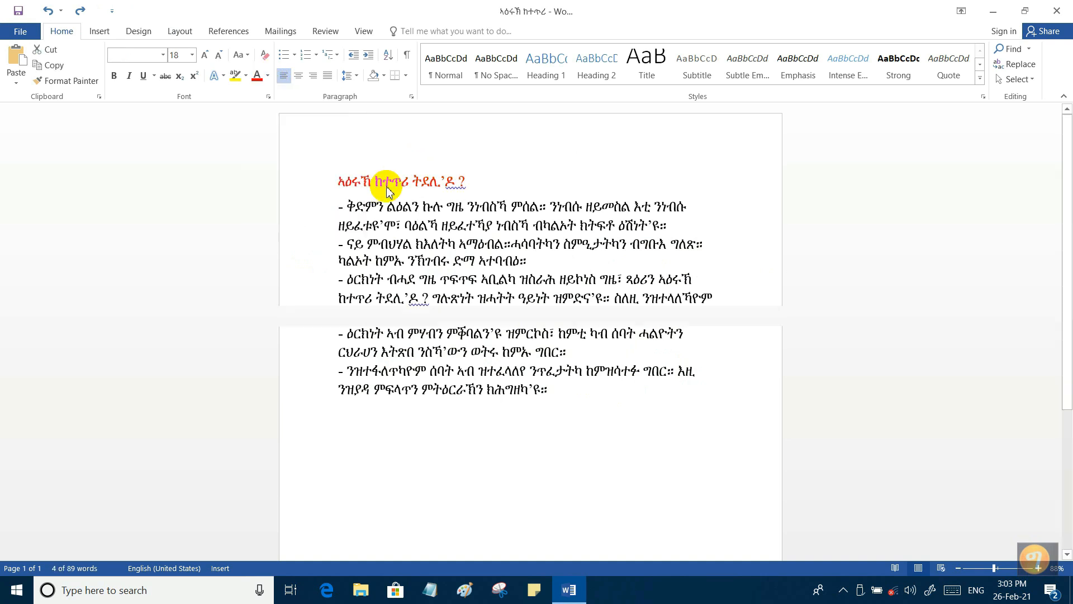
left_click(526, 189)
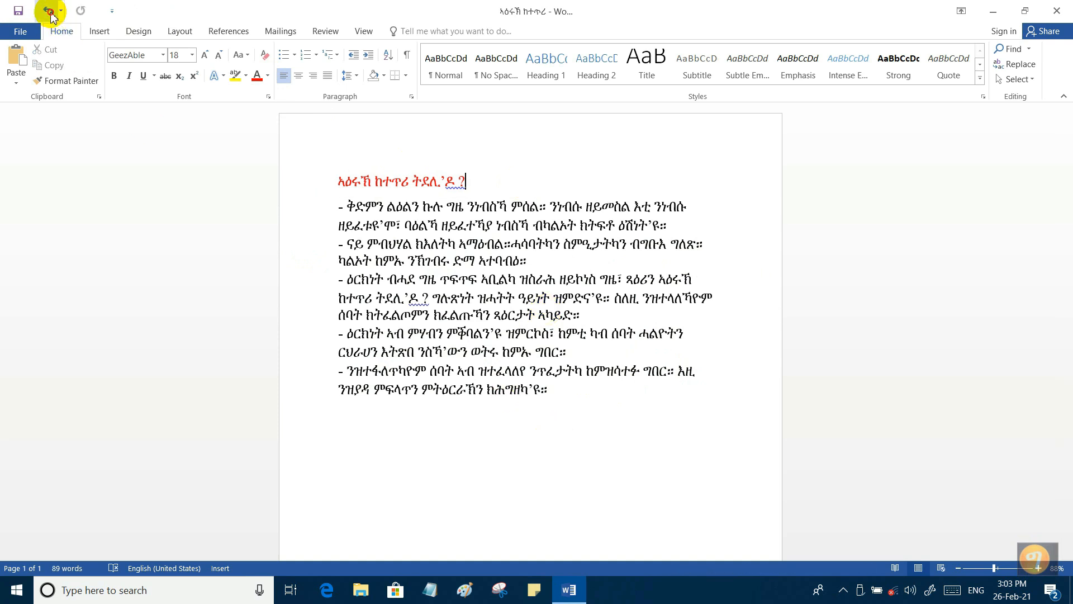
left_click(48, 10)
left_click(374, 184)
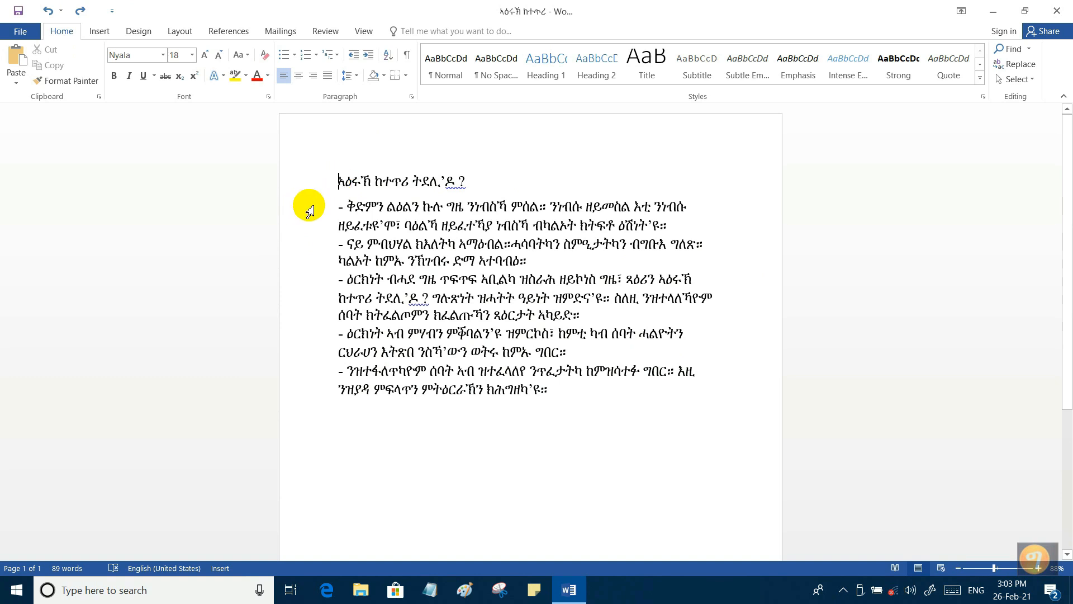
Select the whole text from the title to the last bullet and set its font size to 20.
left_click(338, 180)
left_click_drag(339, 180, 545, 208)
left_click_drag(535, 207, 564, 388)
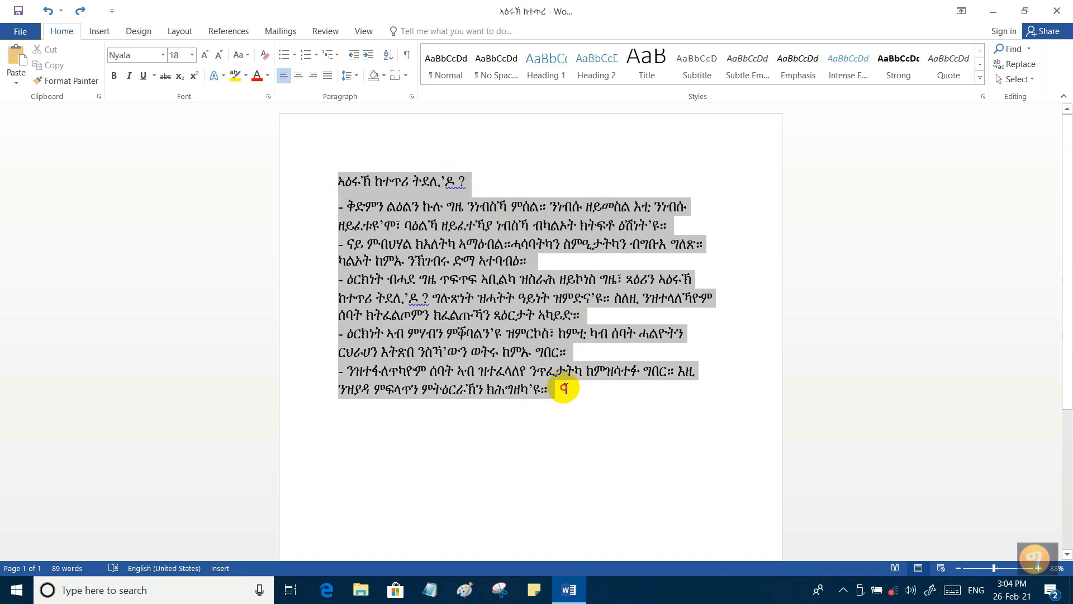
left_click_drag(565, 388, 565, 389)
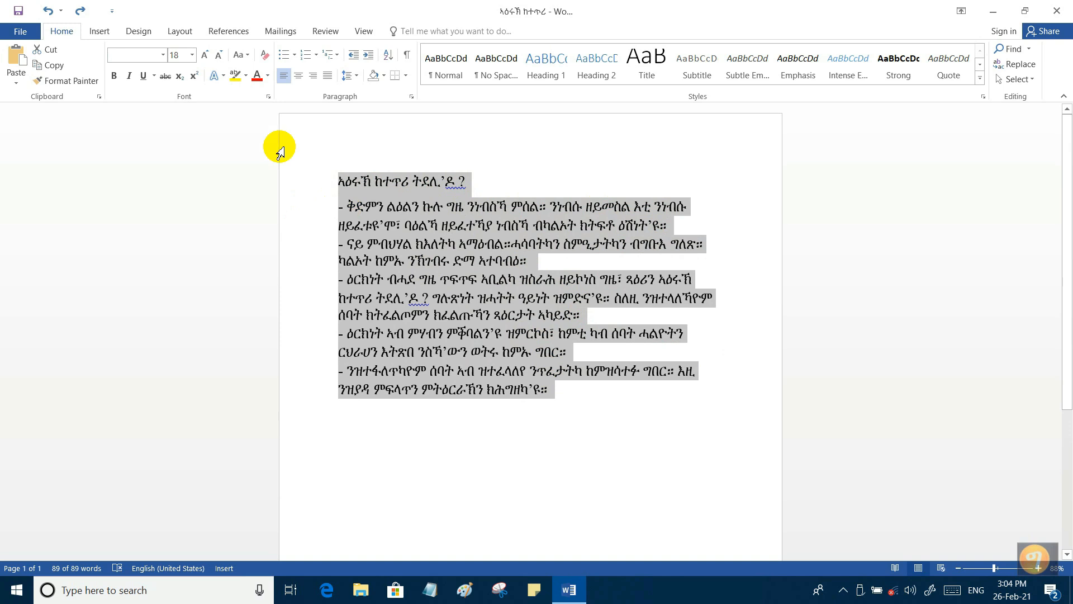
left_click(192, 55)
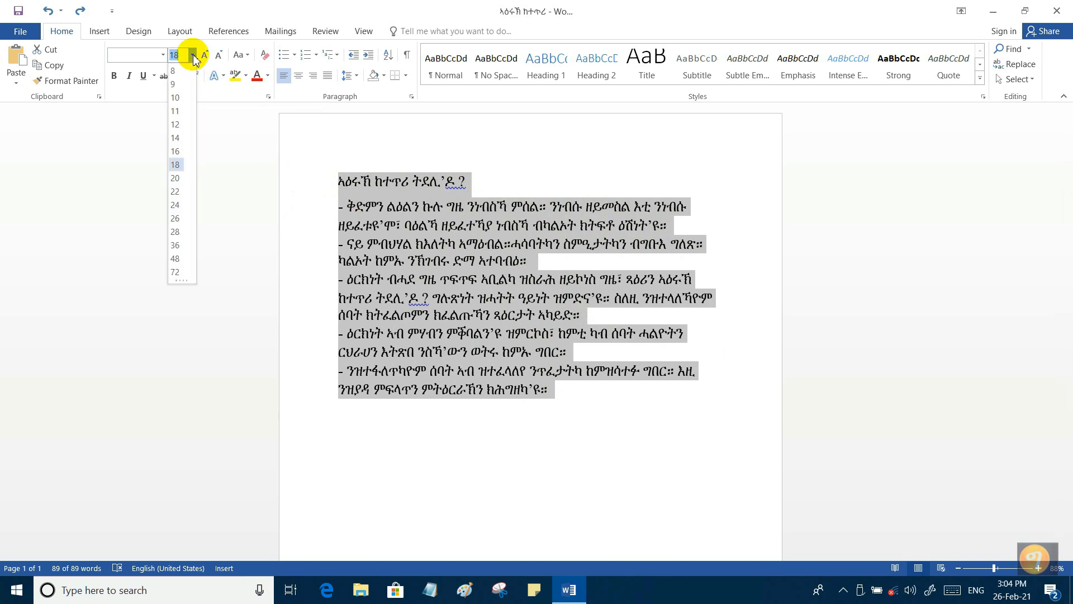
left_click(177, 178)
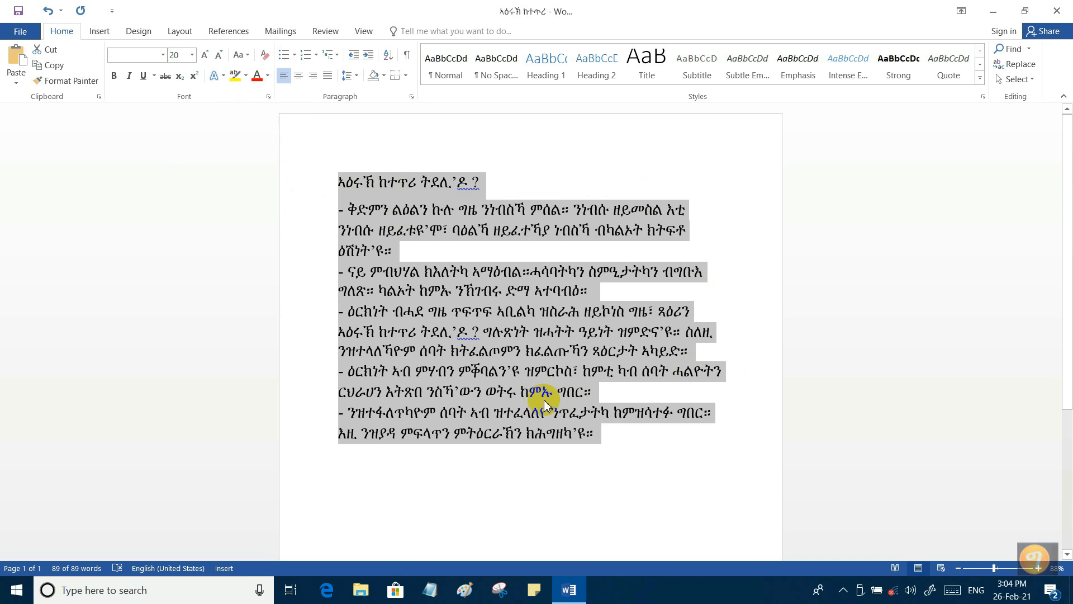
left_click(609, 435)
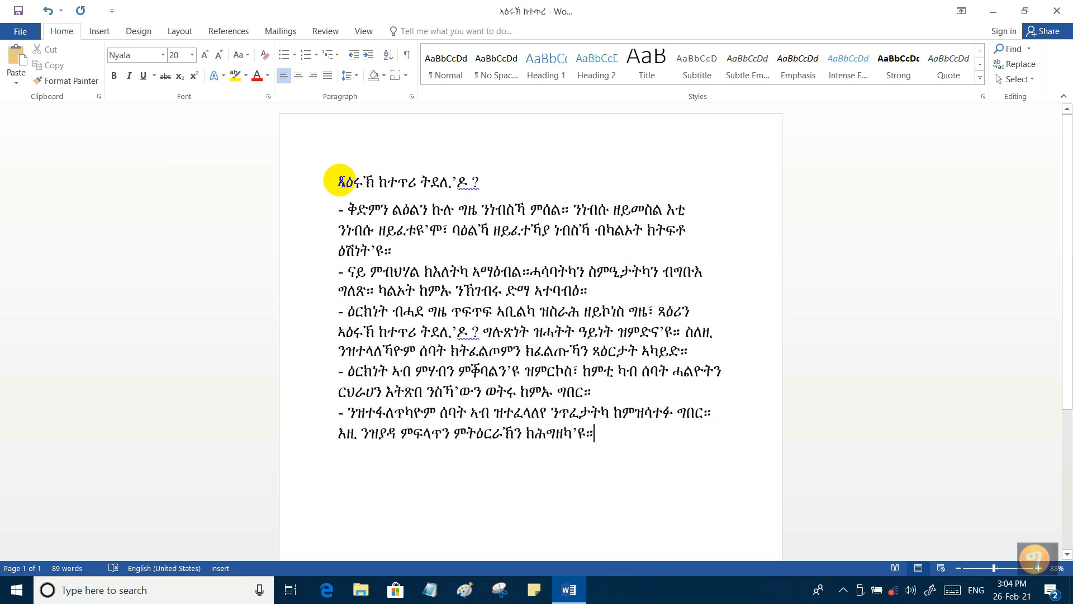
Format the title line with the standard dark blue font color, bold and underline.
left_click_drag(338, 182, 481, 182)
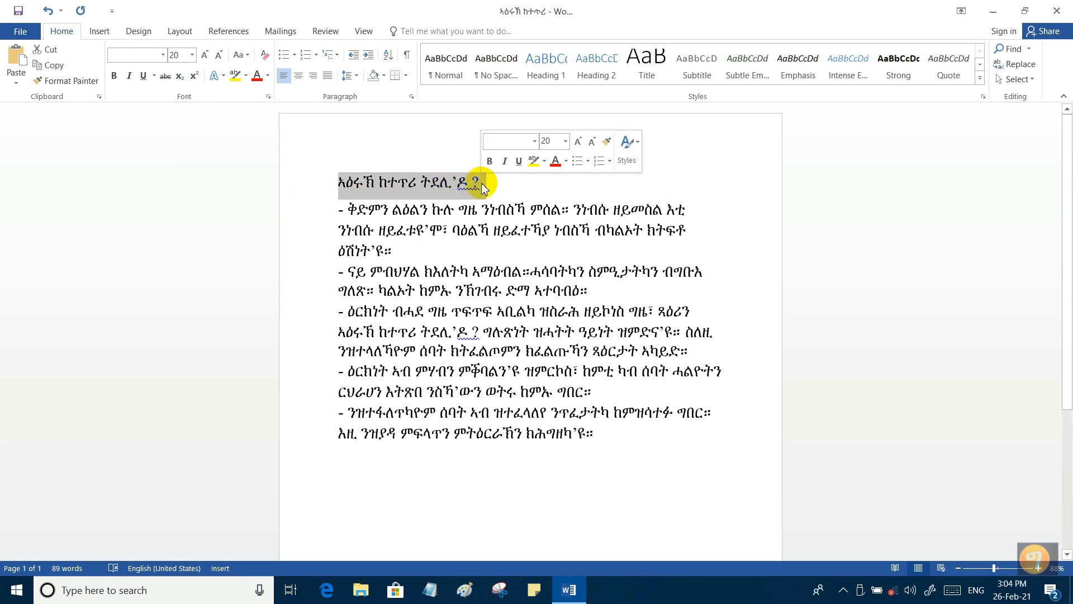
left_click(269, 80)
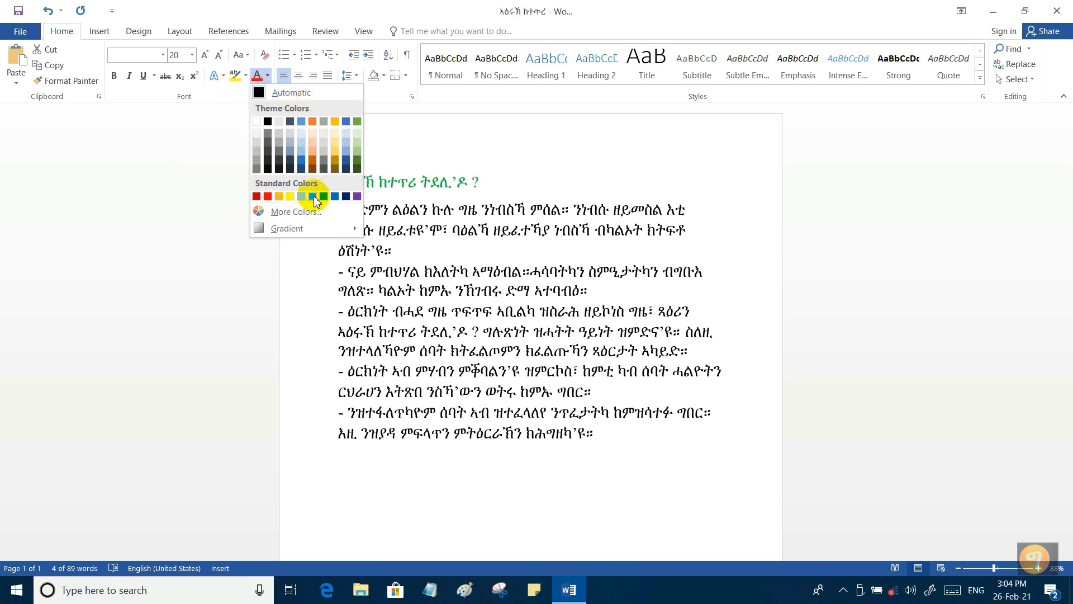
left_click(345, 196)
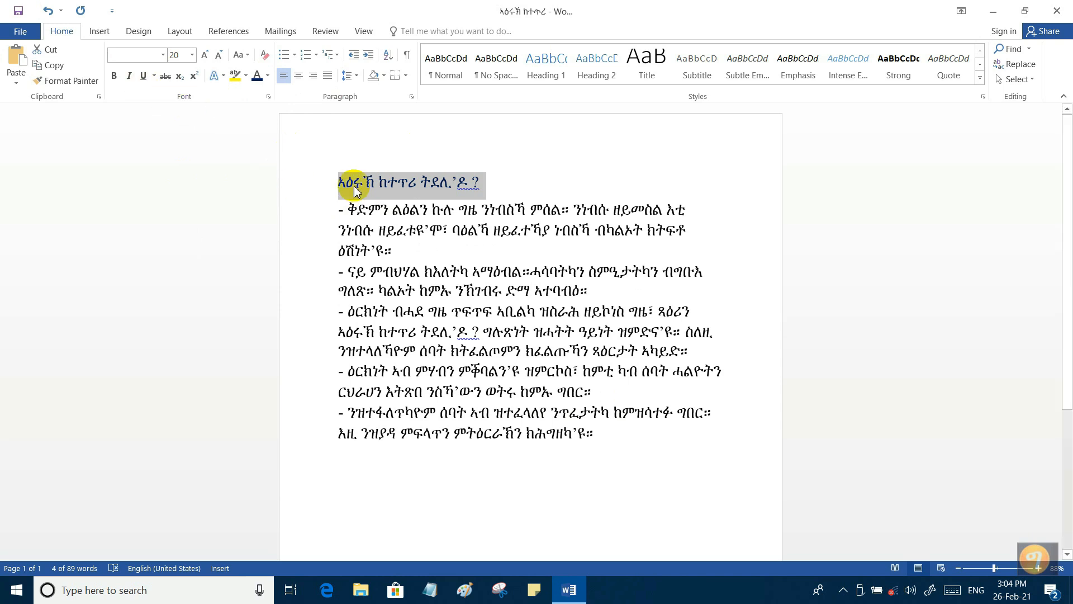
left_click(114, 77)
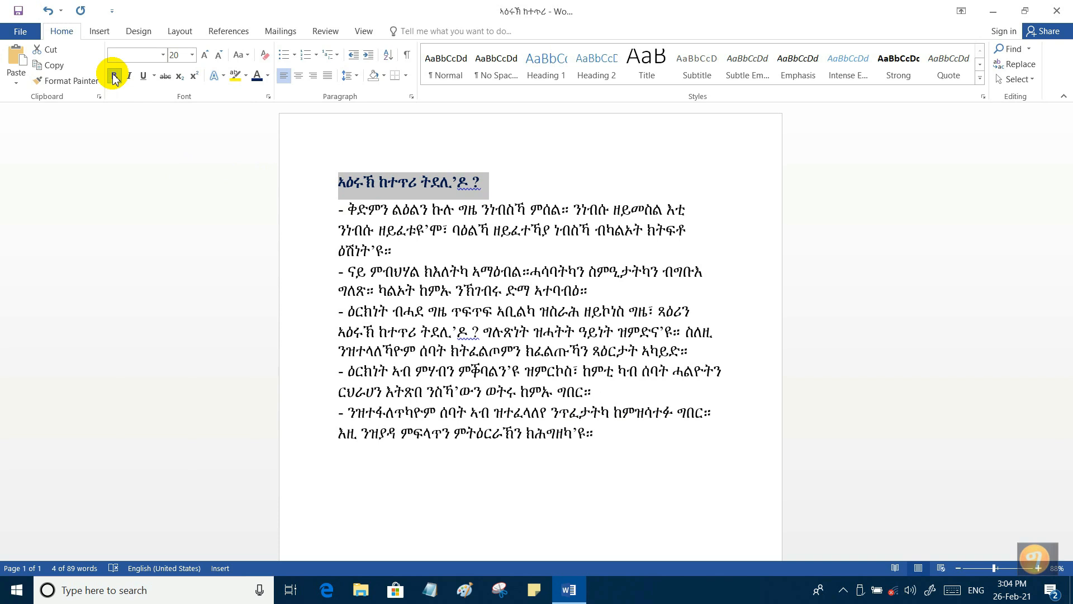
left_click(144, 77)
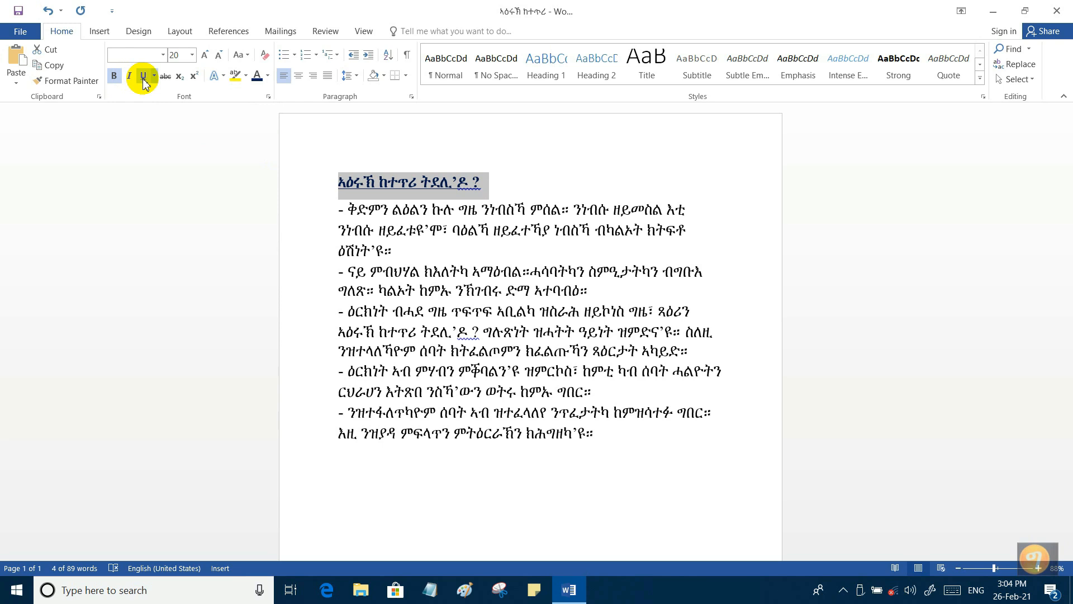
Enlarge the title line's text by two font size increments and deselect it.
left_click(207, 60)
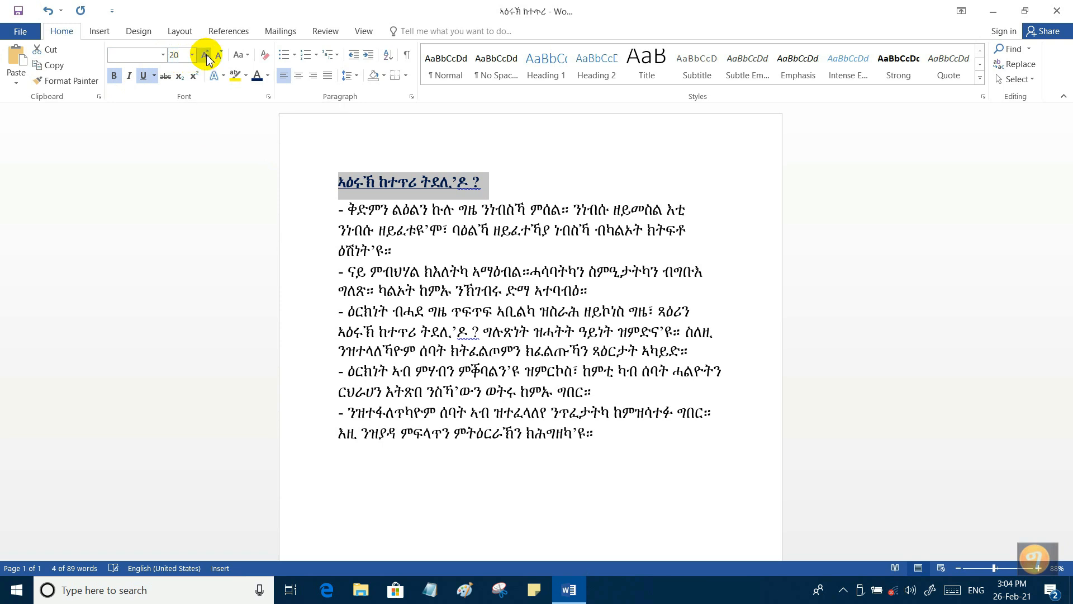
left_click(207, 59)
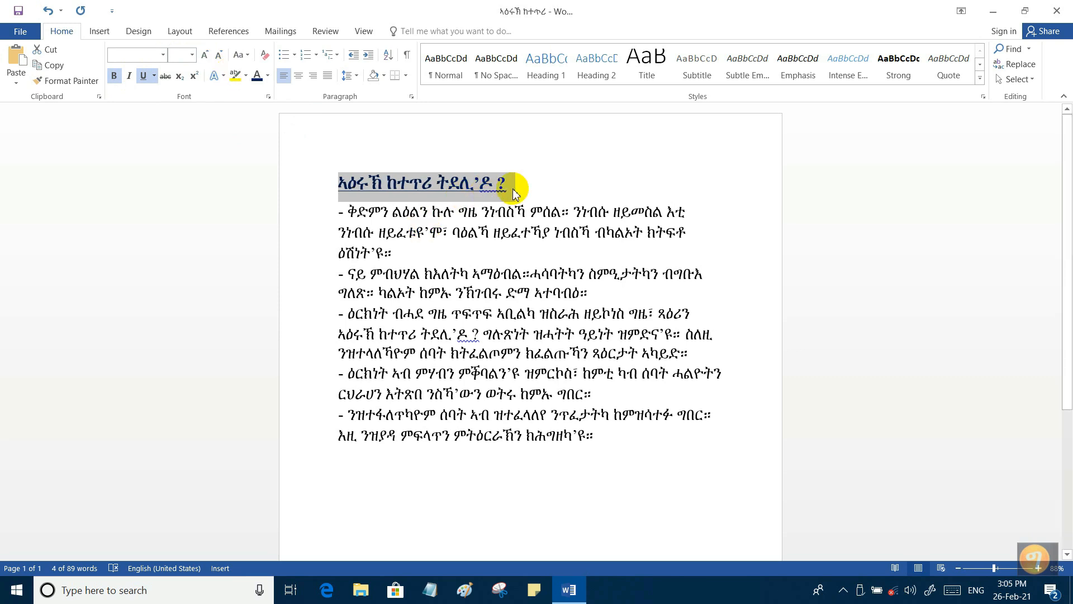
left_click(534, 255)
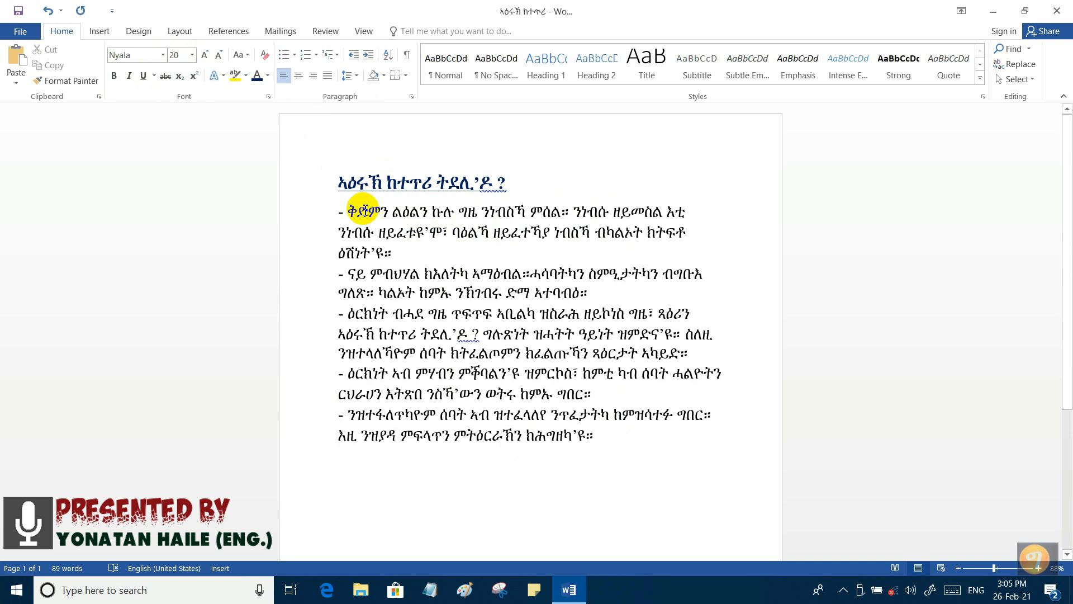
Place the insertion point before the first bullet's first word, jump to the next word, and move back one character.
left_click(348, 212)
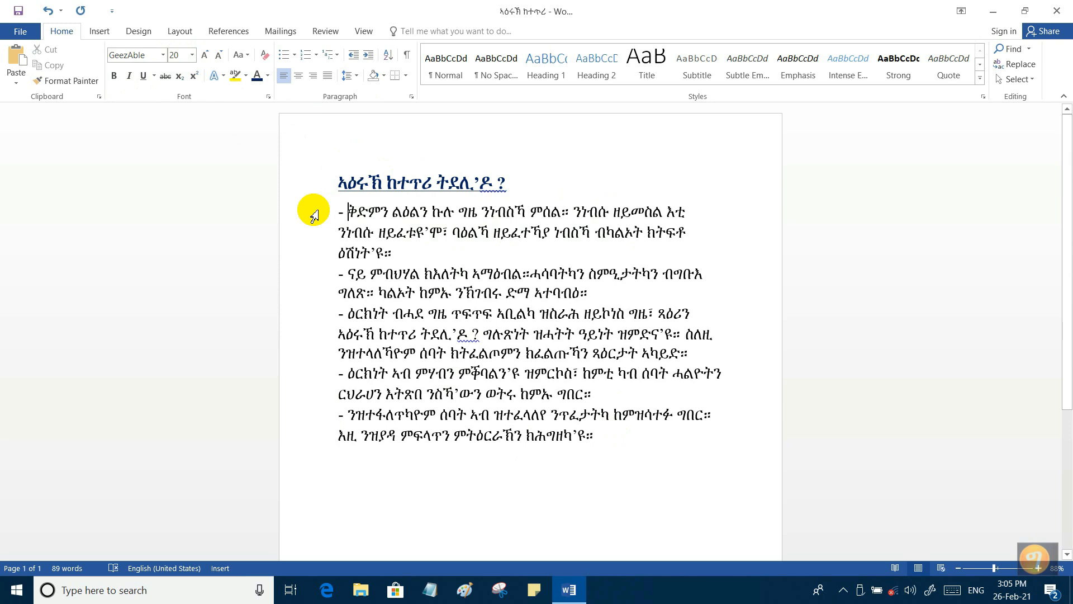
key("ctrl+Right")
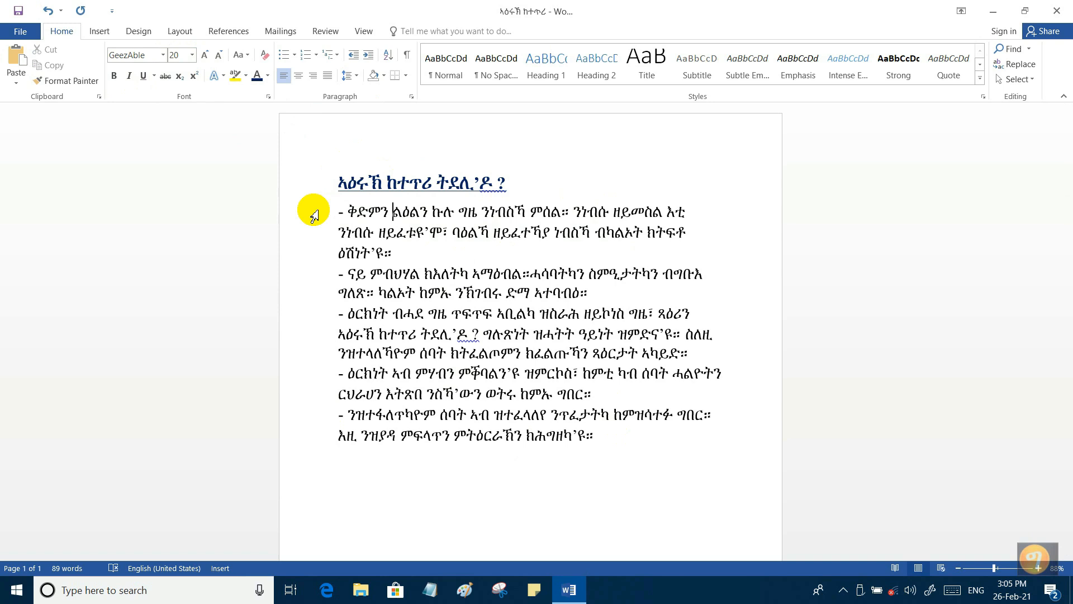
key("Left")
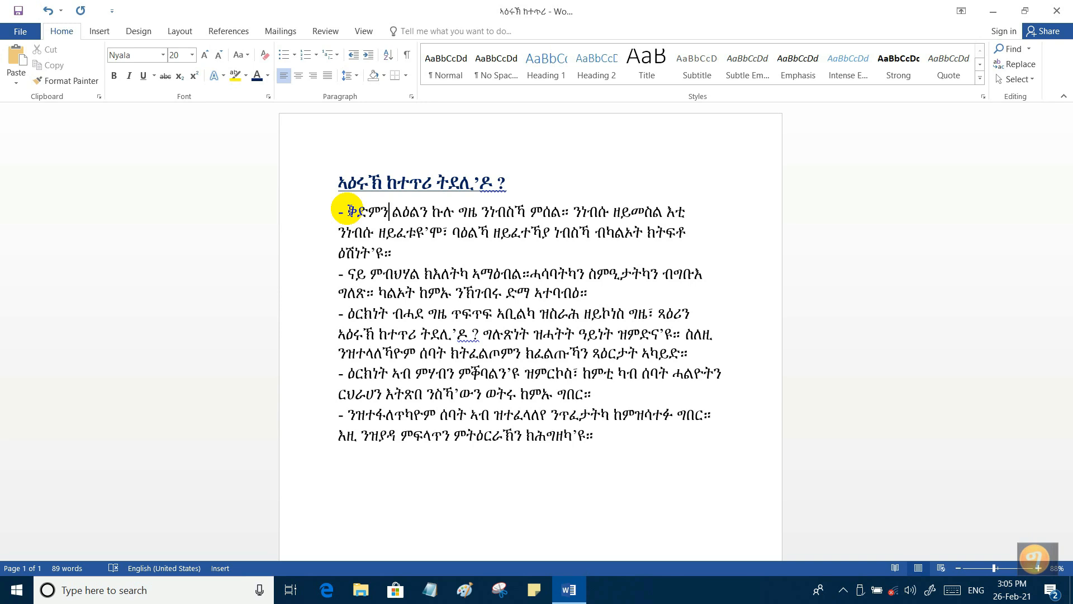
Select the first three words of the first bullet character by character, starting before its first word.
left_click(348, 211)
key("shift+Right")
key("shift+Right")
key("shift+Right")
key("shift+Right")
key("shift+Right")
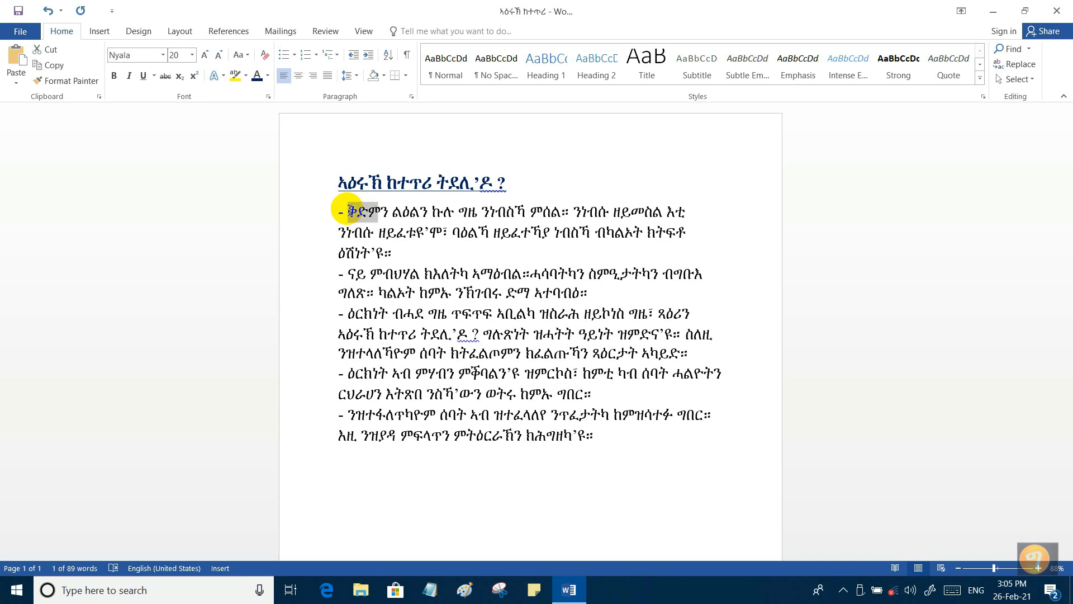
key("shift+Right")
key("shift+Right")
key("shift+Right")
key("shift+Right")
key("shift+Right")
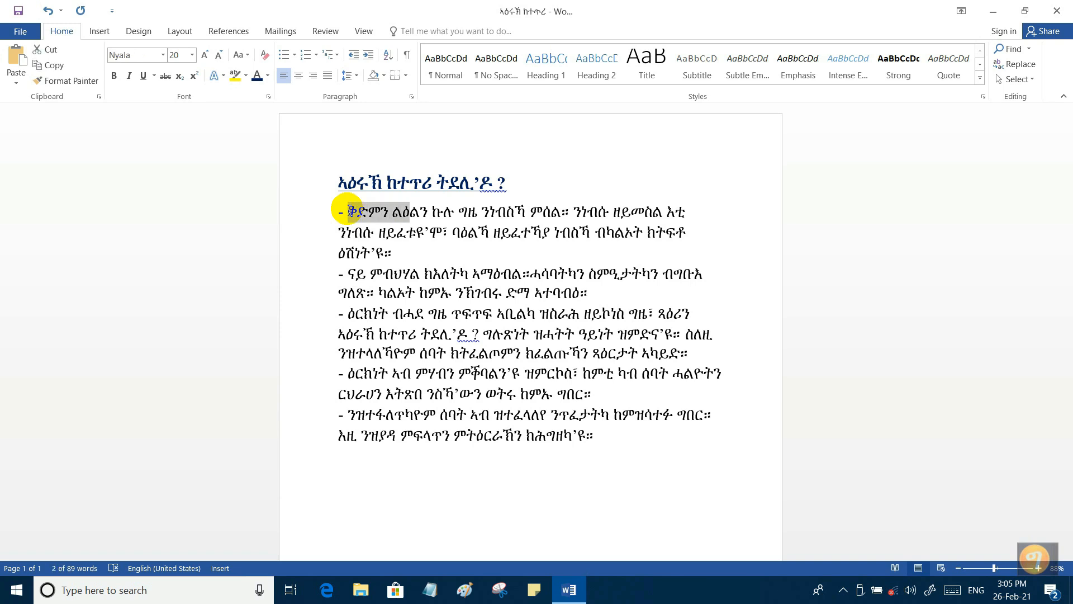
key("shift+Right")
key("shift+Right")
key("shift+Right")
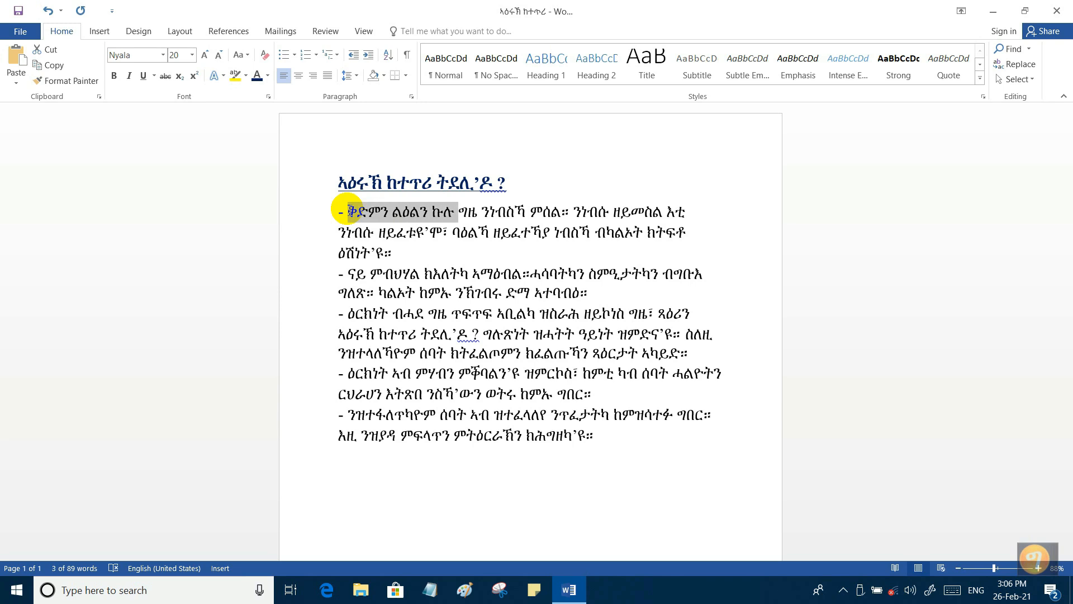
Extend the selection down to the end of the first bullet, and on to the third word of the fourth bullet.
key("shift+Down")
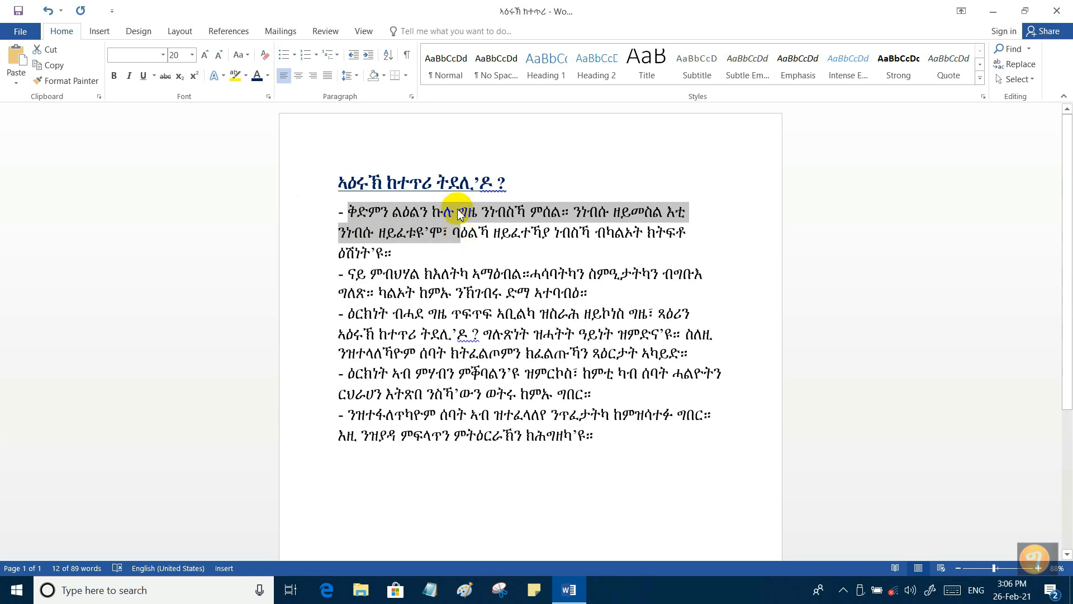
key("ctrl+shift+Down")
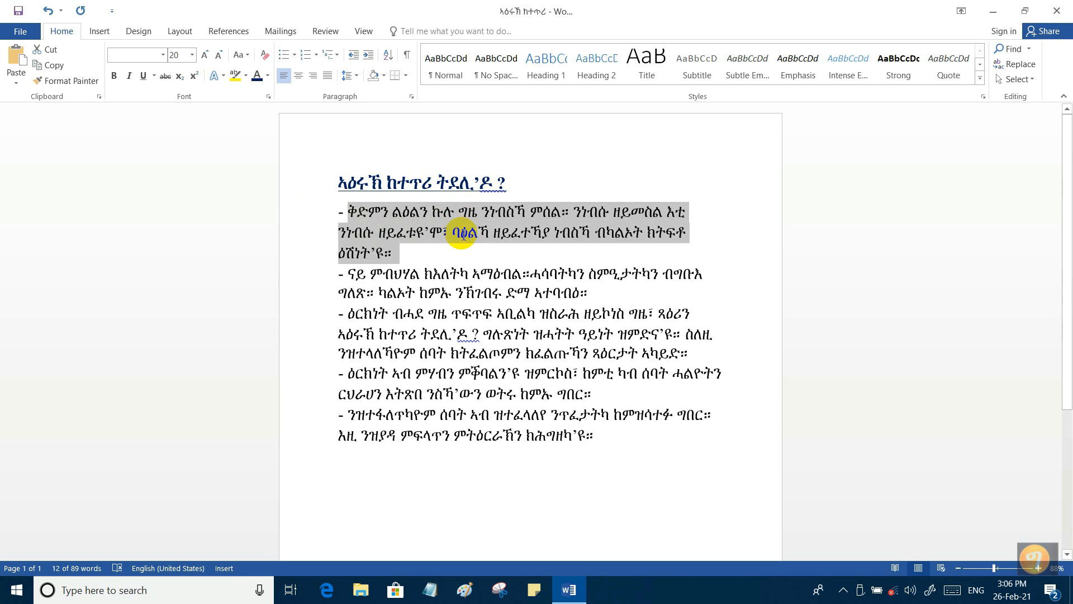
key("shift+Down")
key("shift+Down")
key("shift+Down")
key("shift+Down")
key("shift+Down")
key("shift+Down")
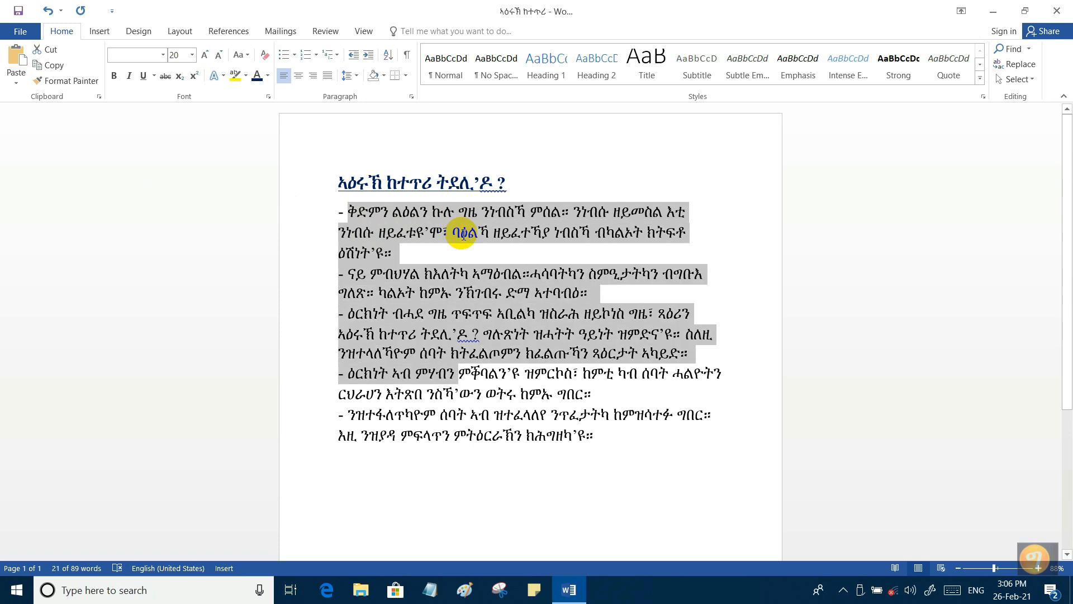
Extend the selection character by character through the fourth word of the fourth bullet.
key("shift+Right")
key("shift+Right")
key("shift+Right")
key("shift+Right")
key("shift+Right")
key("shift+Right")
key("shift+Right")
key("shift+Right")
key("shift+Right")
key("shift+Right")
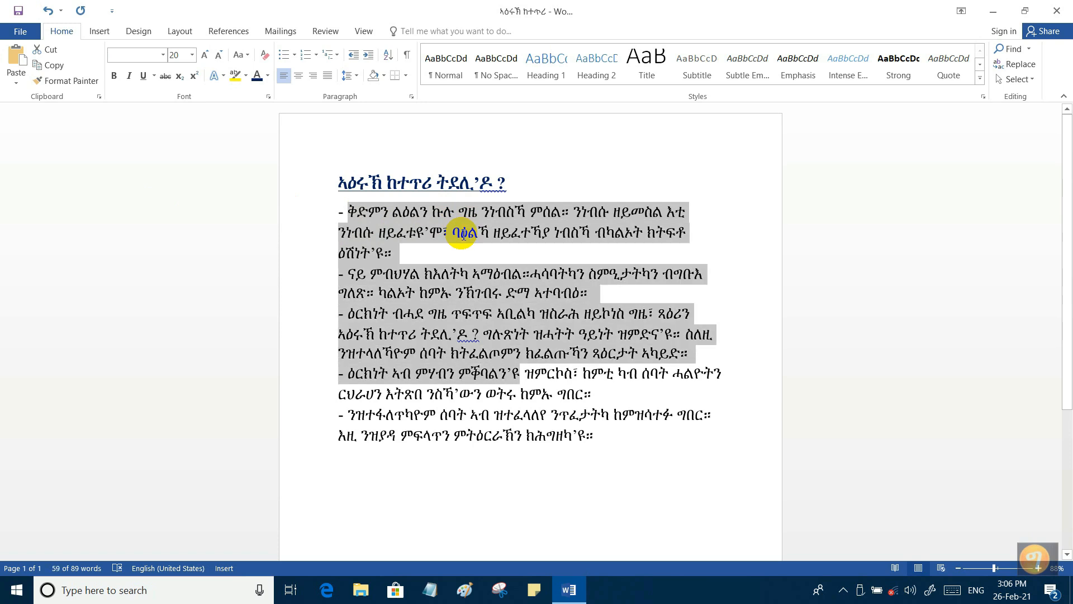
Shrink the selection character by character so it ends after the first word of the fourth bullet.
key("shift+Left")
key("shift+Left")
key("shift+Left")
key("shift+Left")
key("shift+Left")
key("shift+Left")
key("shift+Left")
key("shift+Left")
key("shift+Left")
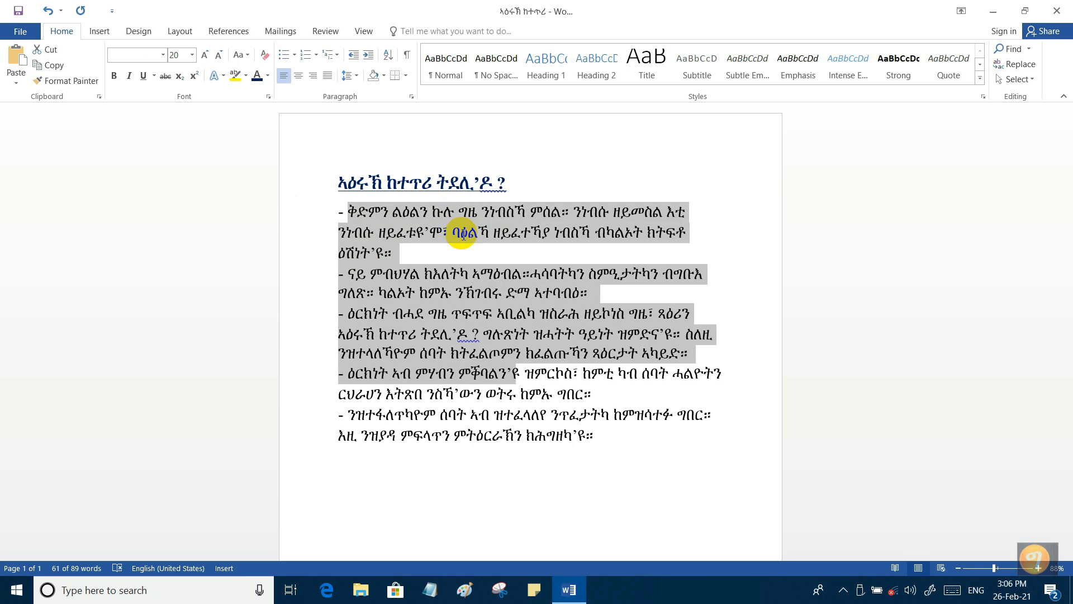
key("shift+Left")
key("shift+Left")
key("shift+Left")
key("shift+Left")
key("shift+Left")
key("shift+Left")
key("shift+Left")
key("shift+Left")
key("shift+Left")
key("shift+Left")
key("shift+Left")
key("shift+Left")
key("shift+Left")
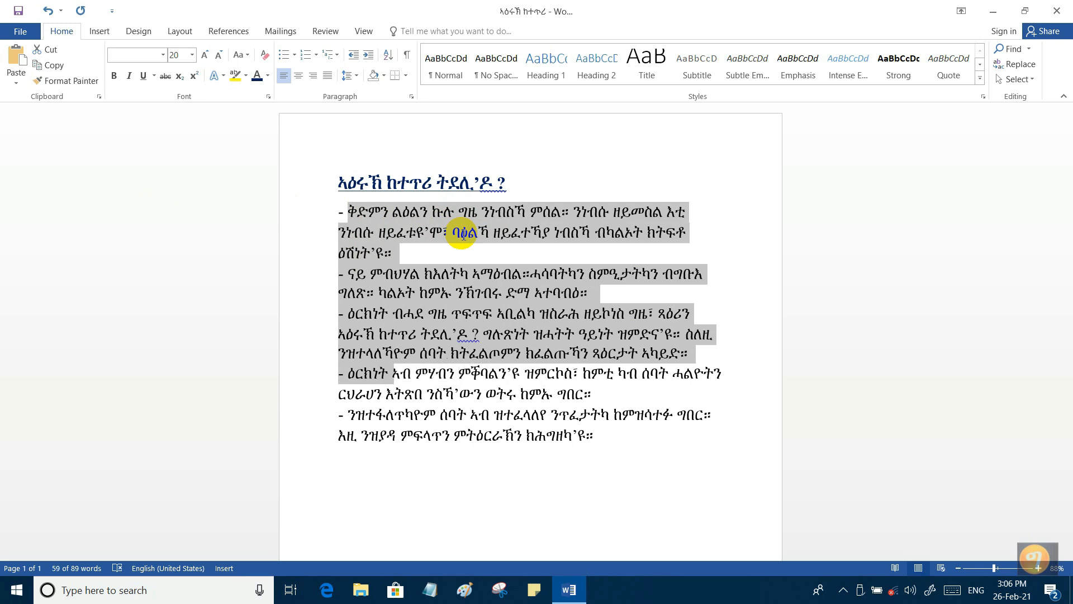
Lengthen the selection by several characters in the fourth bullet and clear it by placing the insertion point below the text.
key("shift+Right")
key("shift+Right")
key("shift+Right")
key("shift+Right")
key("shift+Right")
key("shift+Right")
key("shift+Right")
left_click(488, 471)
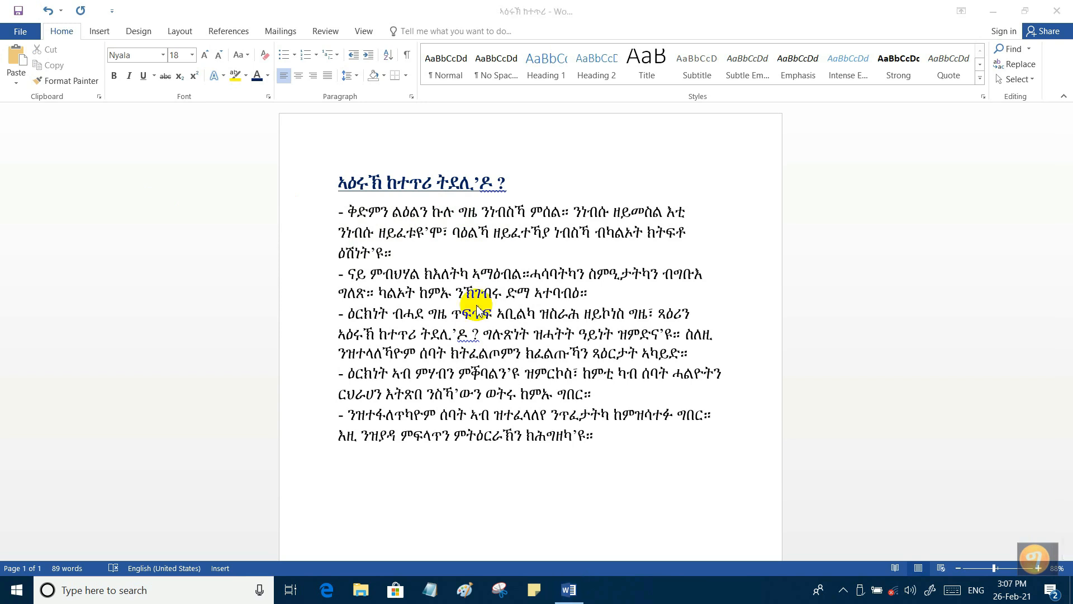
Select the two joined words in the second bullet's first line and separate them with a space after the ። mark.
left_click(491, 272)
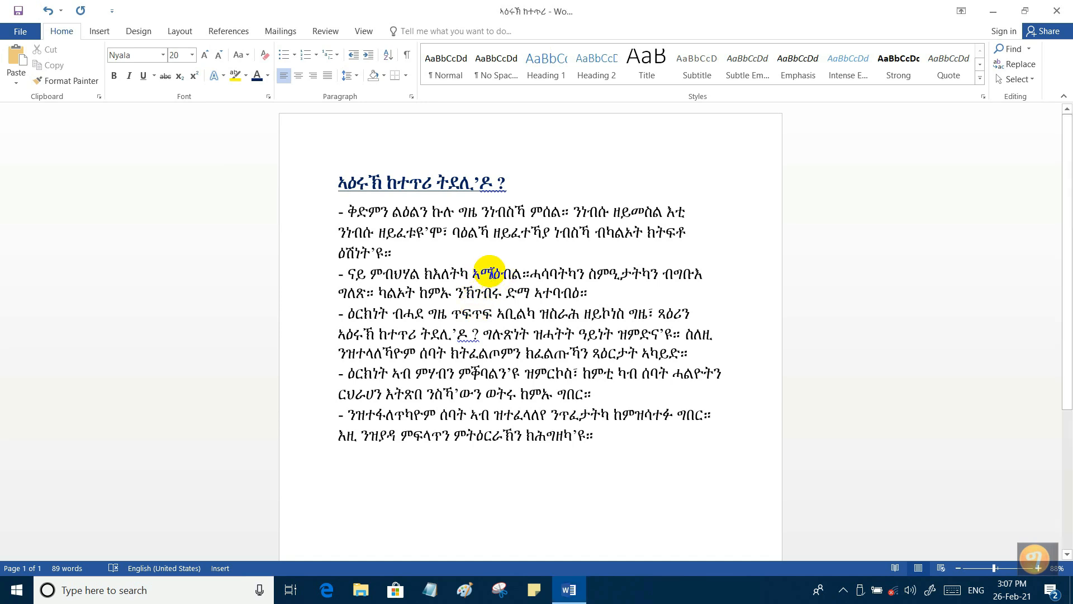
double_click(491, 273)
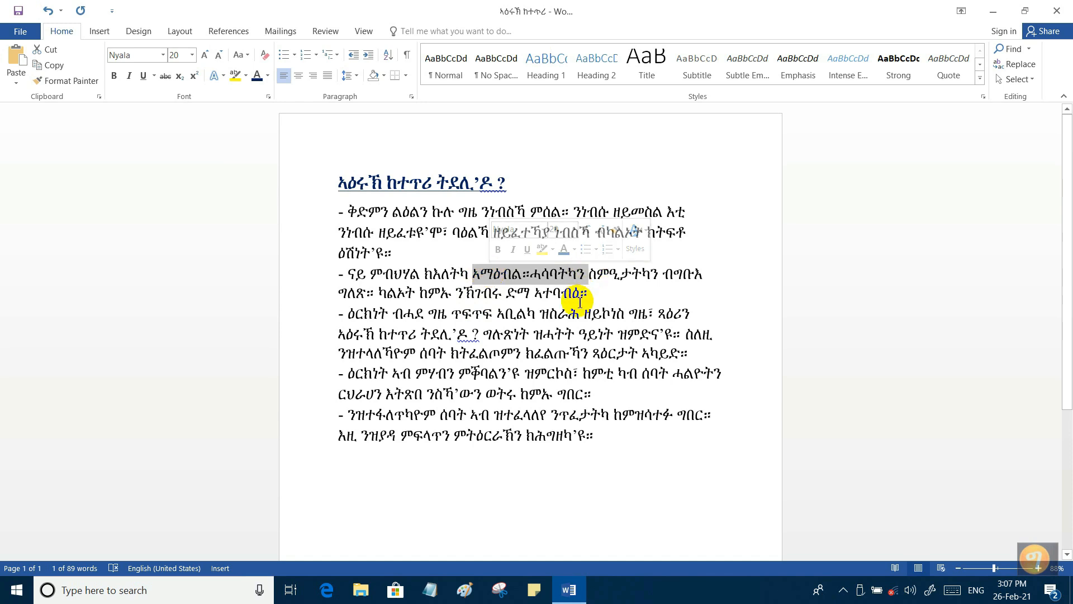
left_click(535, 274)
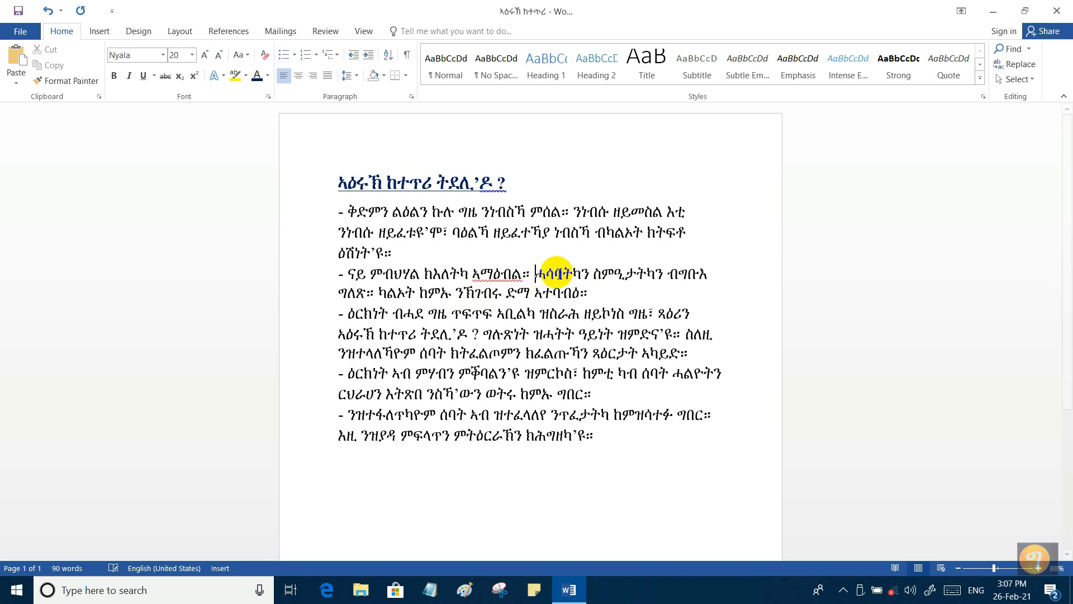
Select single words in turn in the second bullet, first bullet, title, first bullet and second bullet, and clear the selection.
double_click(499, 273)
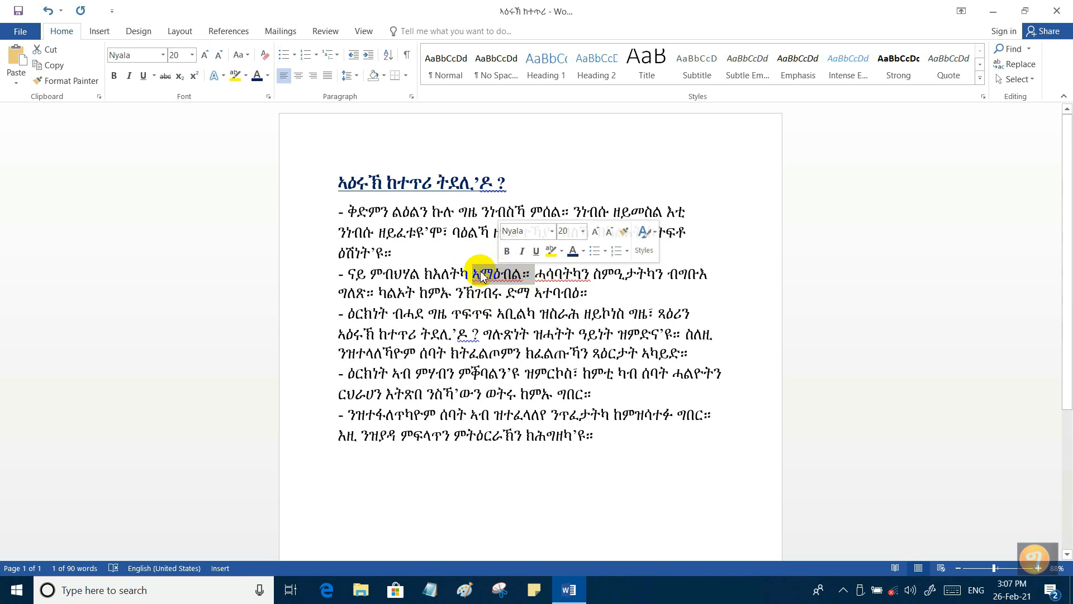
left_click(471, 234)
double_click(472, 235)
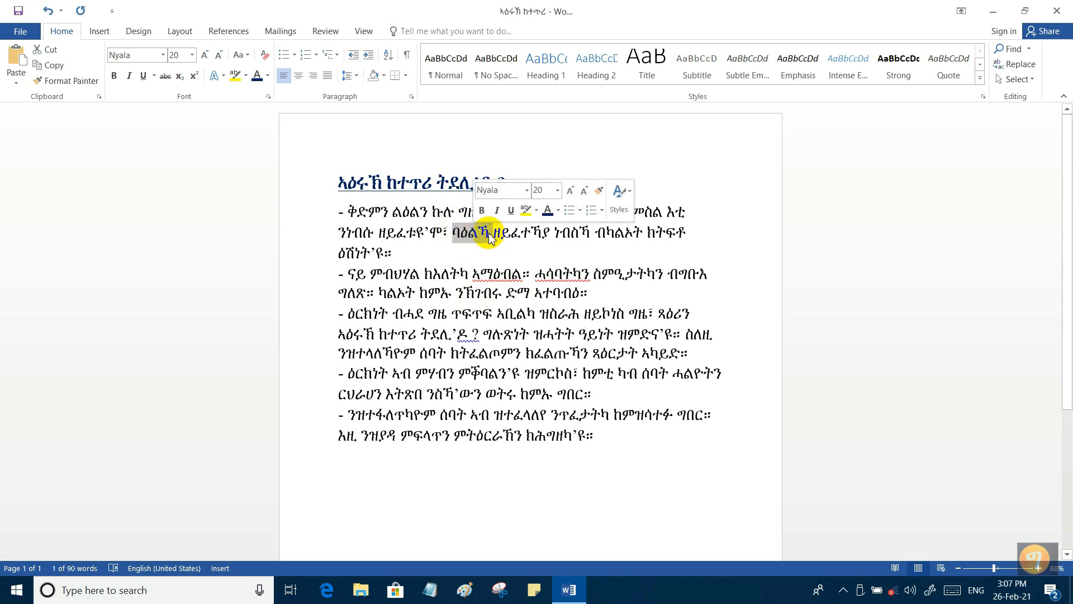
double_click(361, 183)
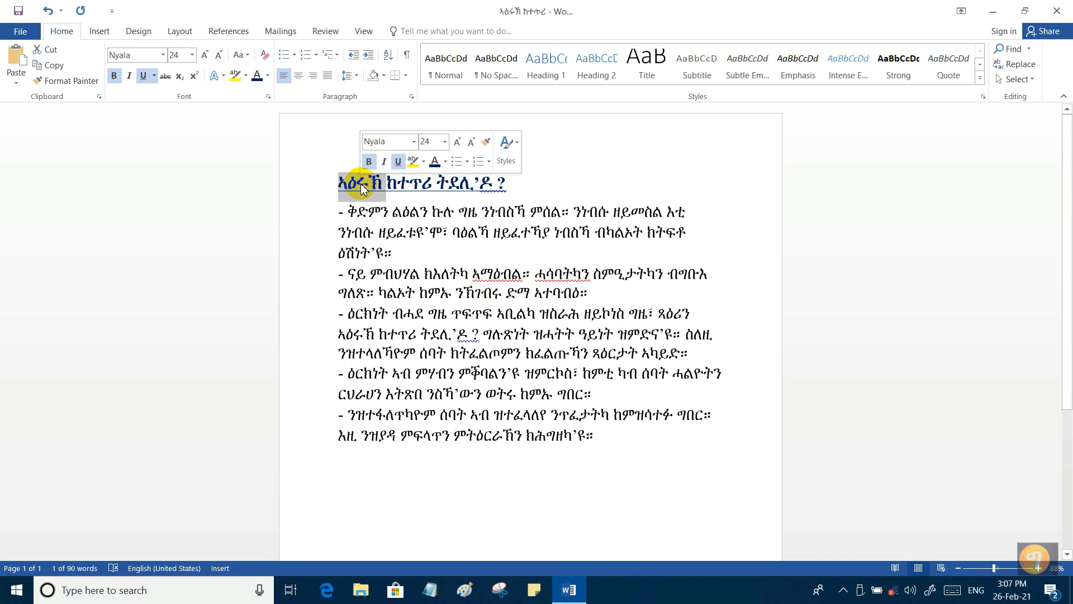
double_click(367, 211)
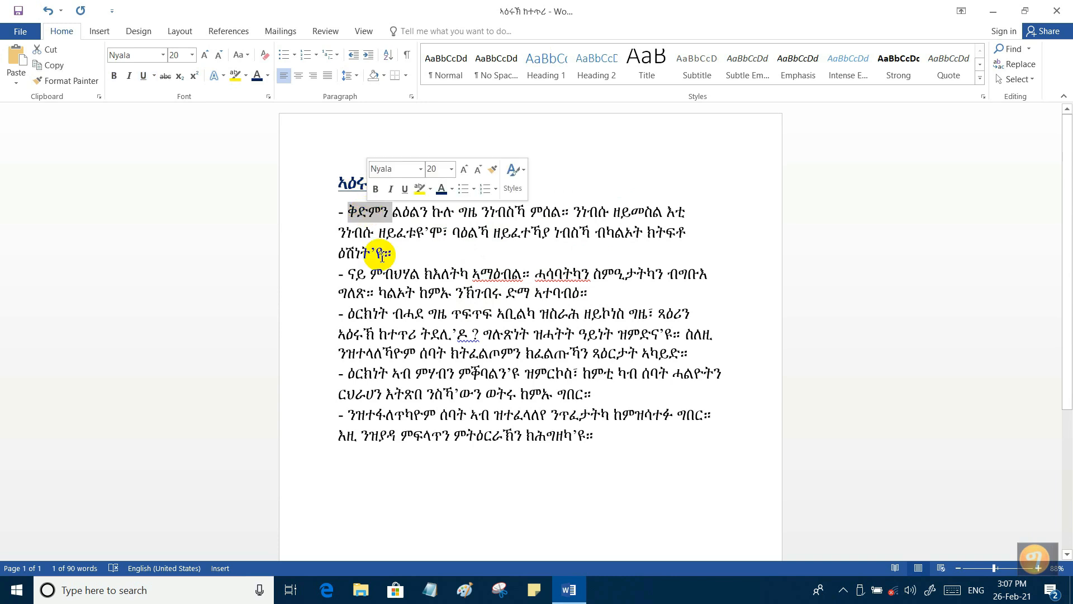
double_click(396, 274)
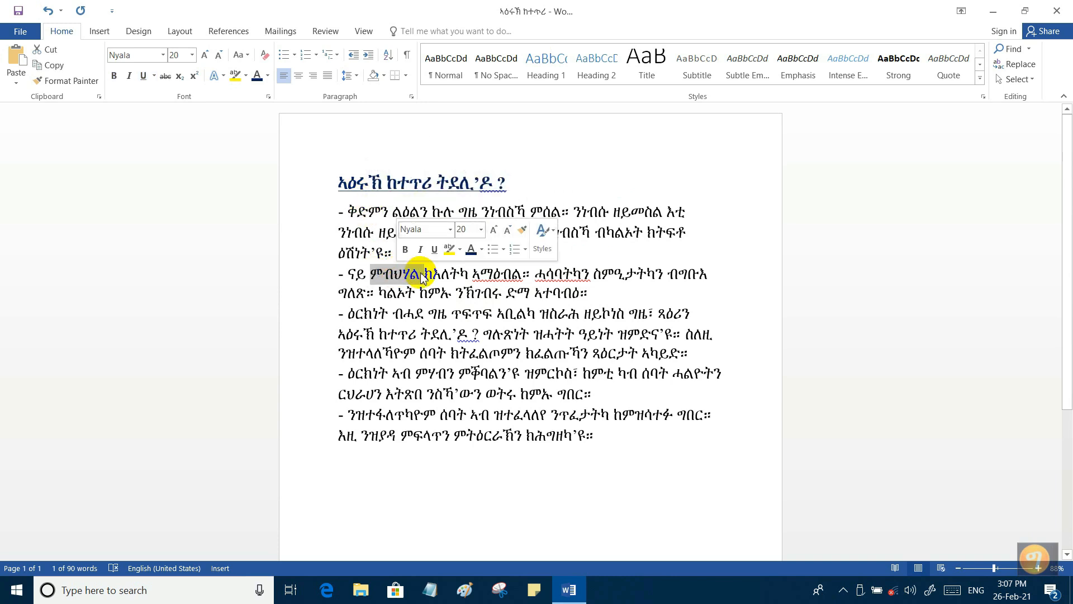
left_click(439, 314)
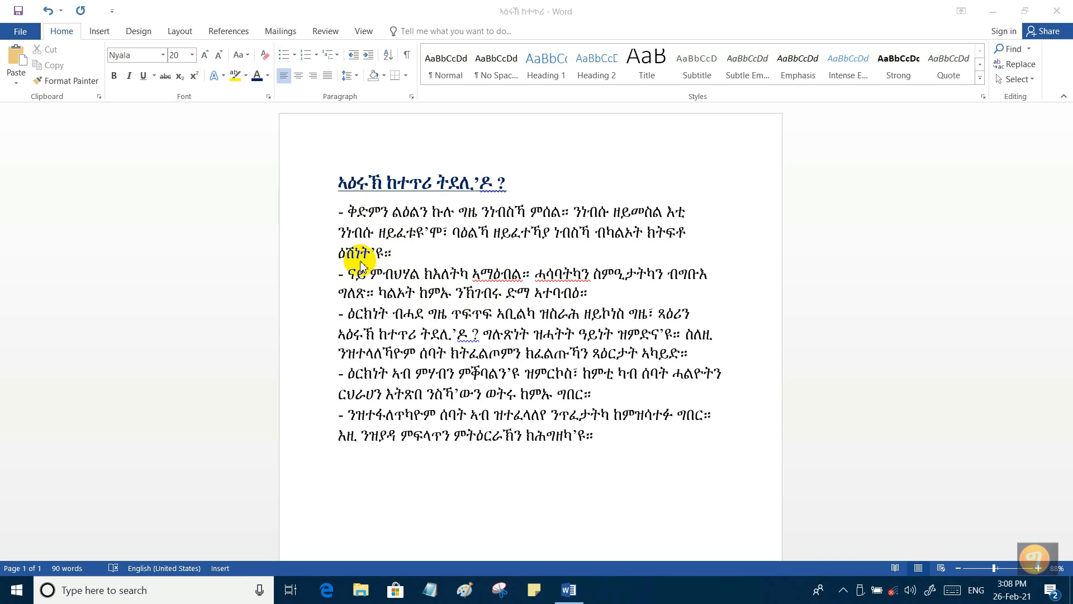
From the start of the second bullet's text, select the whole sentence containing that bullet's last word twice, deselecting it each time.
left_click(352, 276)
double_click(352, 275)
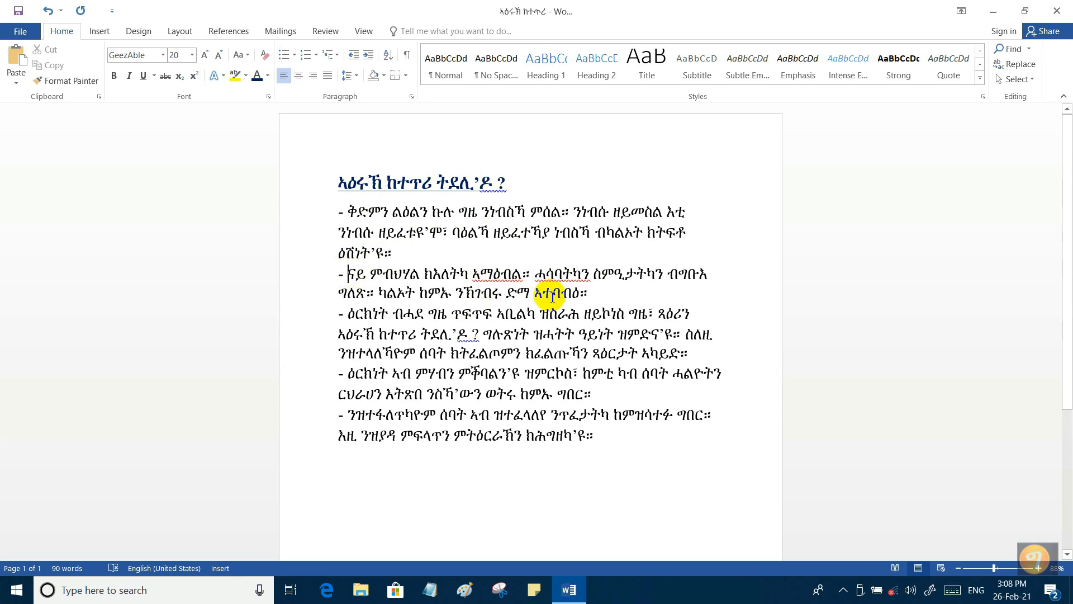
left_click_drag(574, 294, 590, 293)
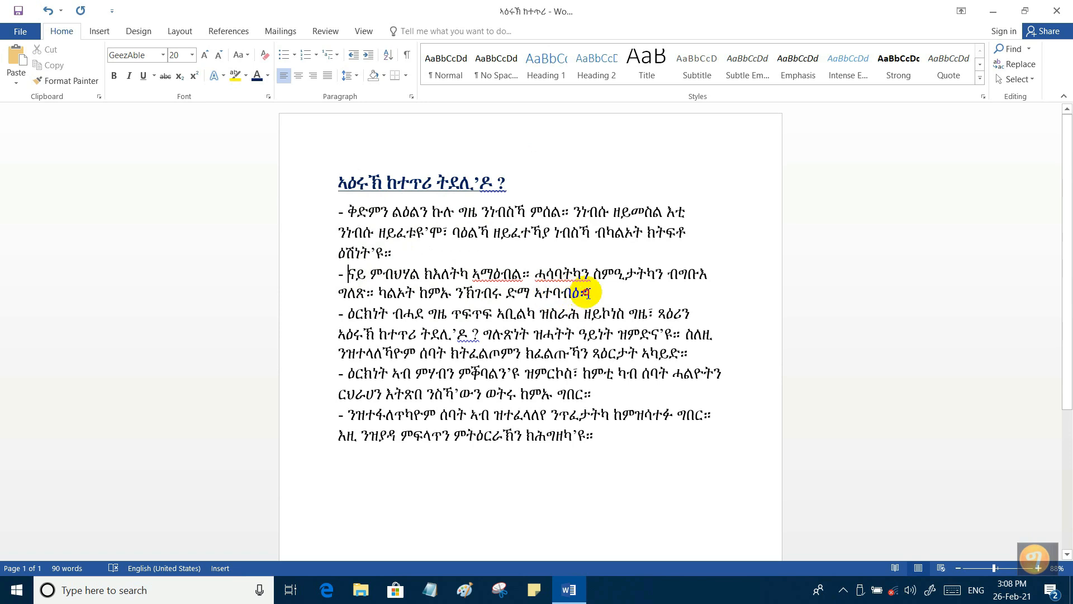
left_click(586, 292, "ctrl")
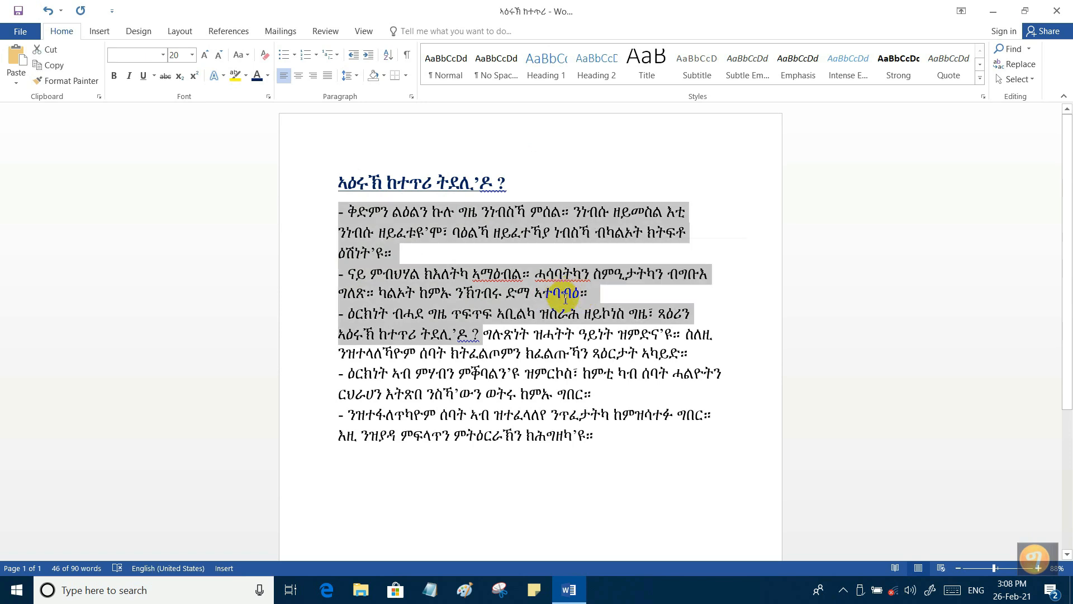
left_click(350, 273)
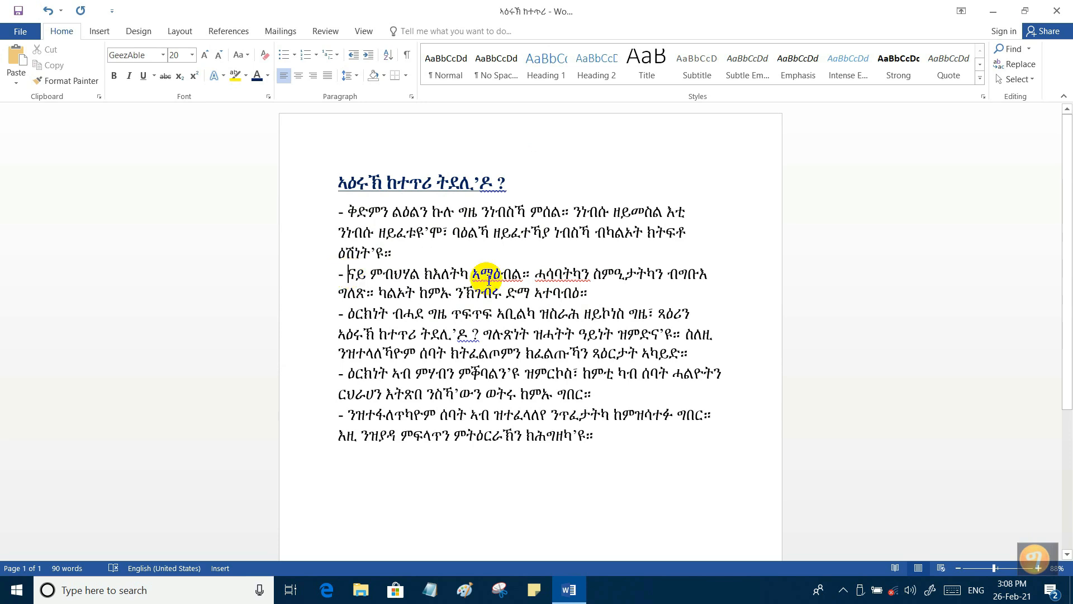
left_click(540, 295, "ctrl")
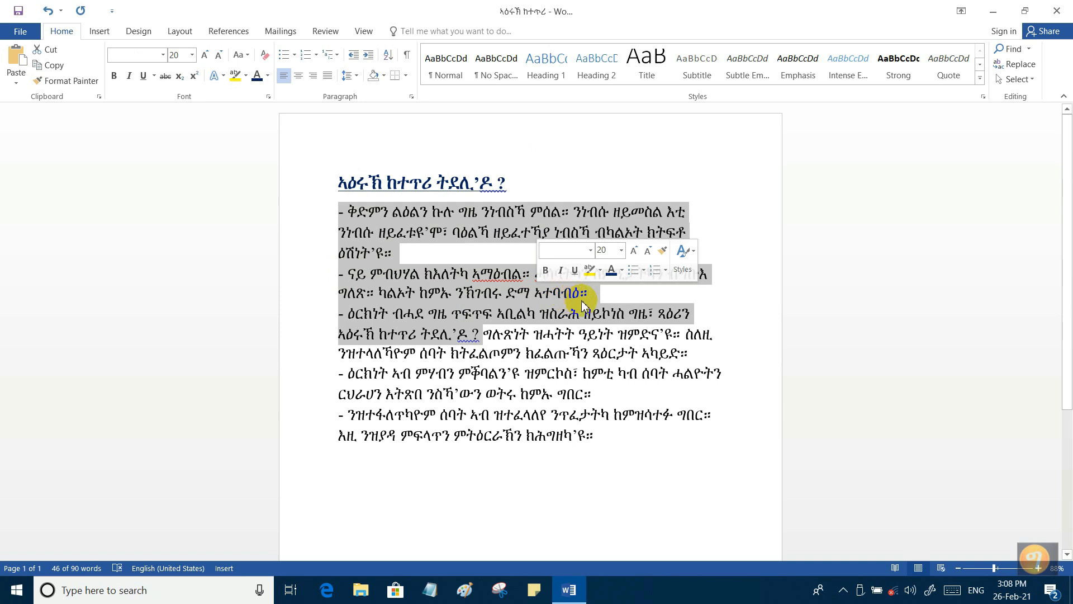
left_click(562, 295)
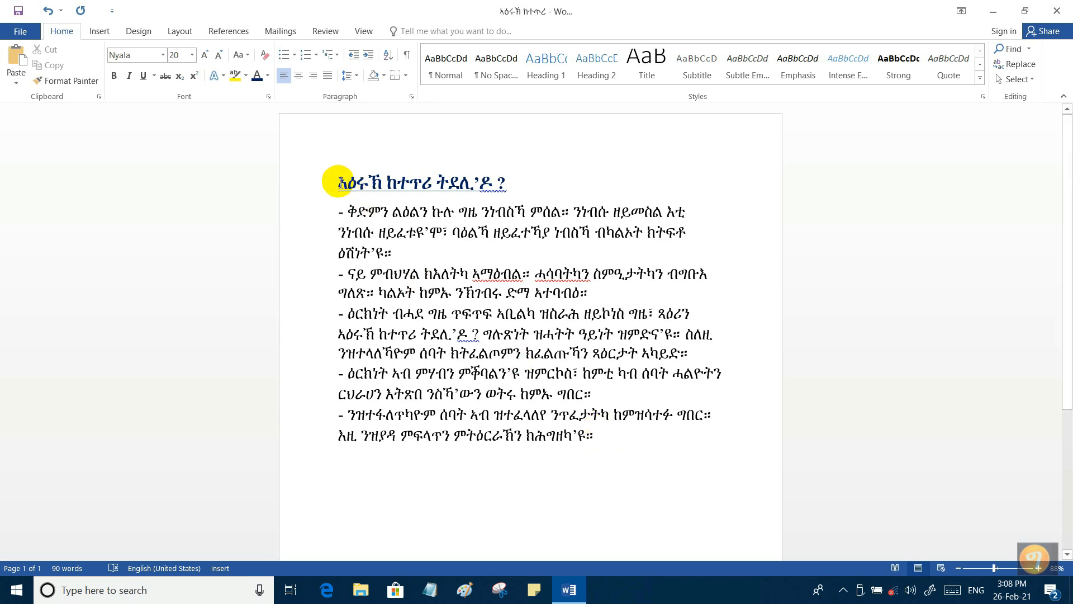
Select the title line as a range from its first letter to its question mark, and deselect it.
left_click(339, 181)
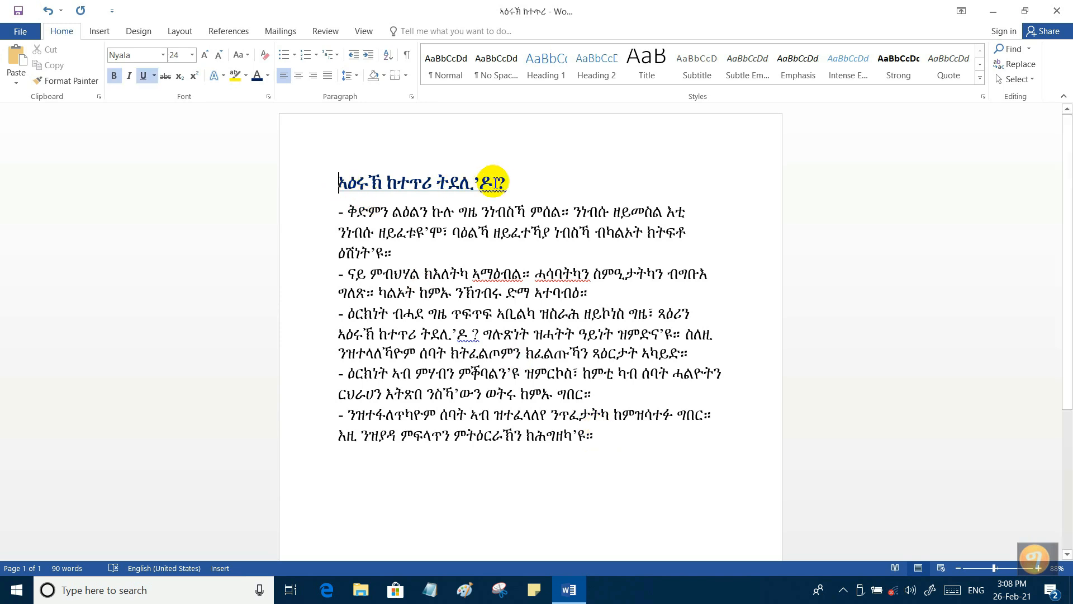
left_click(499, 188, "shift")
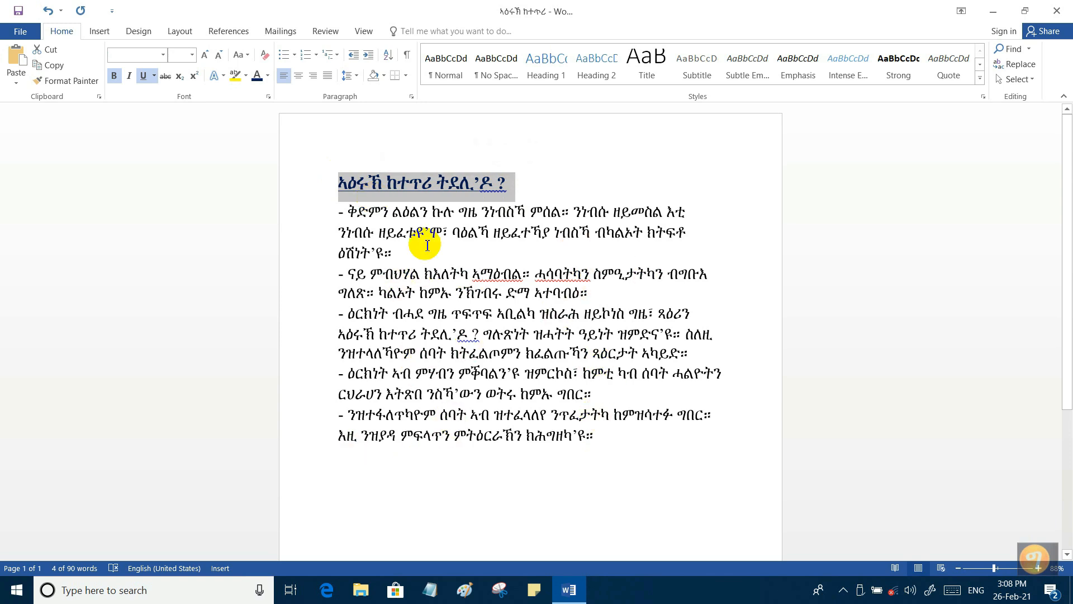
left_click(343, 187)
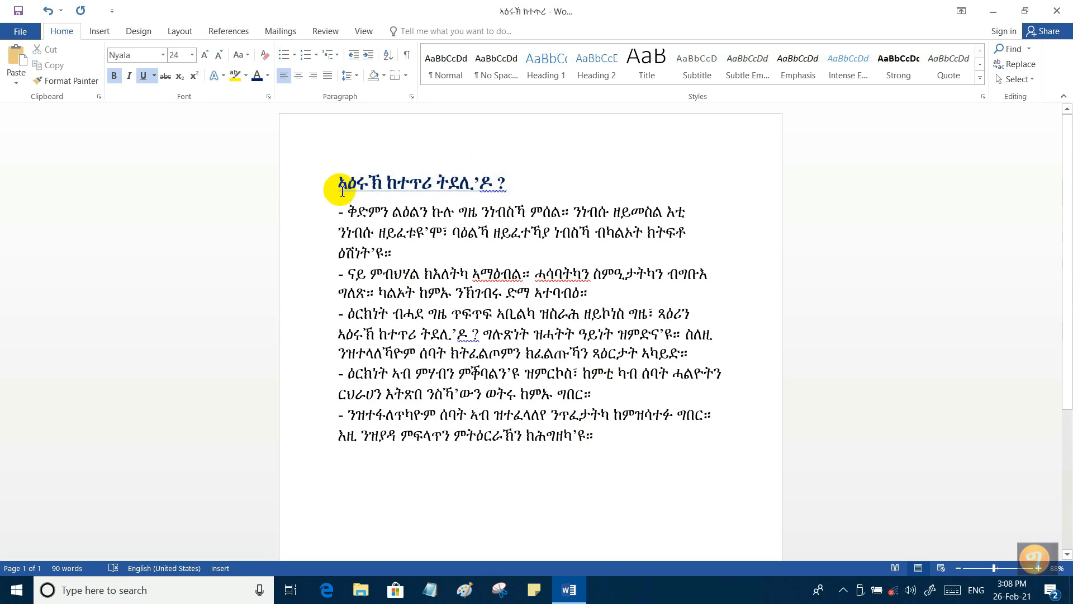
Select the title line backwards from its question mark to its first letter twice.
double_click(507, 191)
left_click_drag(508, 192, 337, 184)
left_click(339, 184)
left_click_drag(501, 185, 292, 175)
Reselect the title line as a range from its start to its end, and clear it by placing the insertion point after the first bullet.
left_click(343, 184)
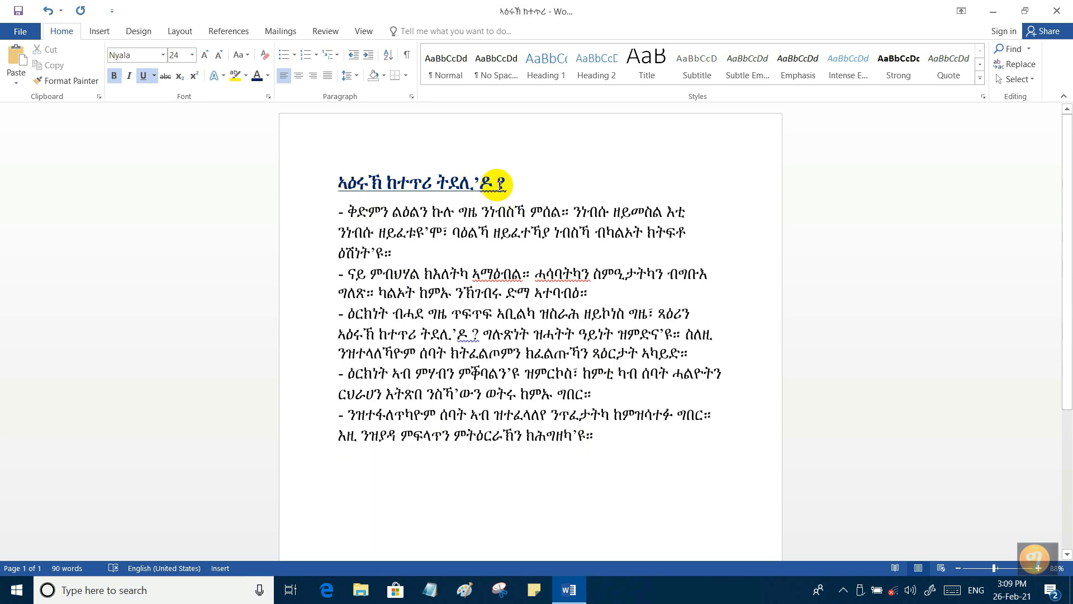
left_click(498, 189, "shift")
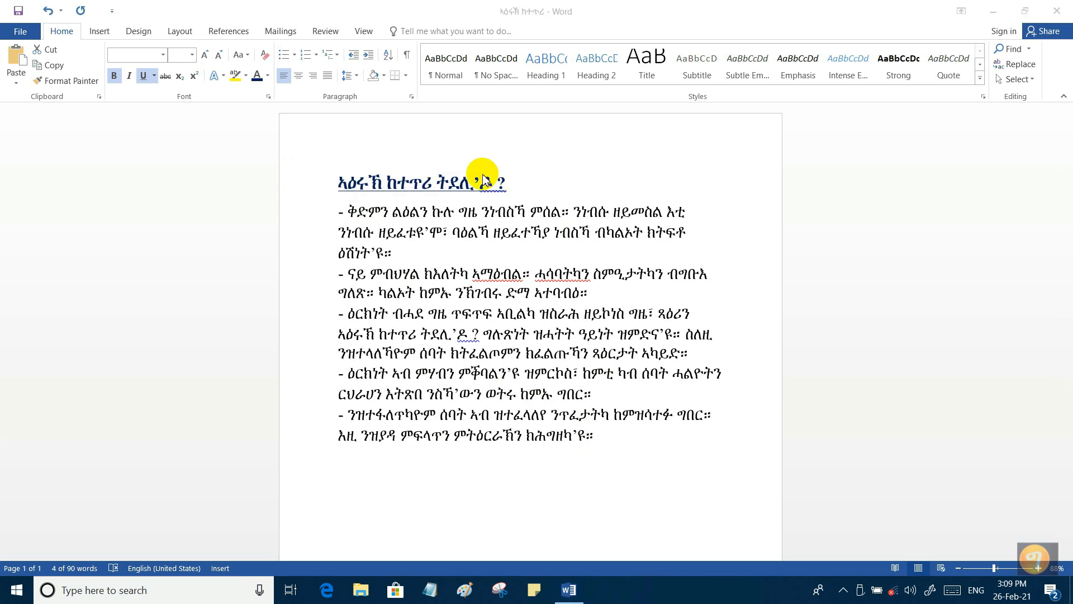
left_click(56, 30)
left_click(447, 250)
Select the entire document with the Select All command and deselect it.
left_click(72, 35)
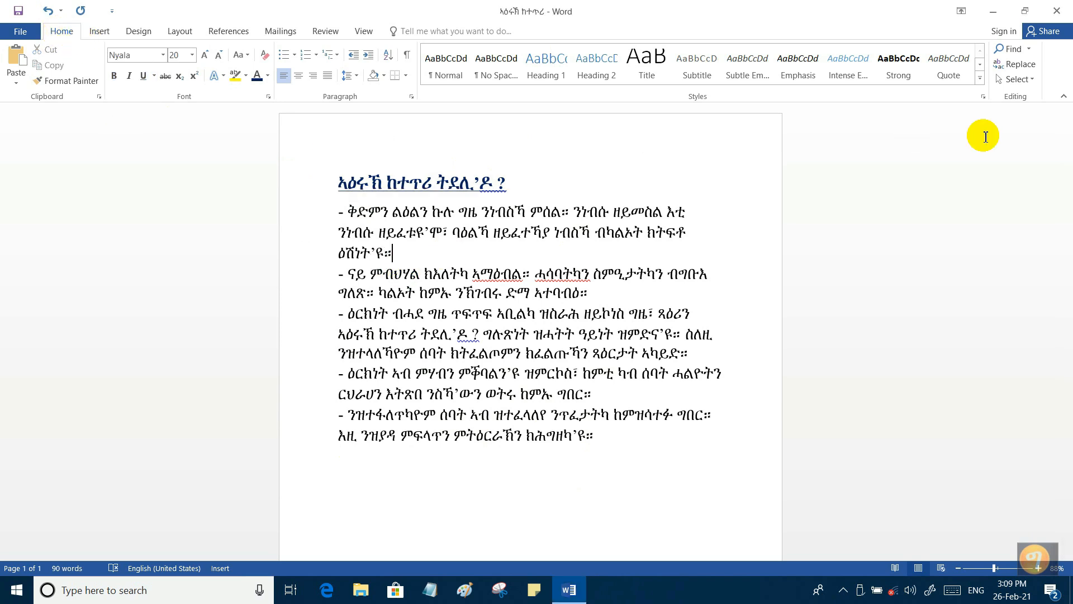
left_click(1034, 80)
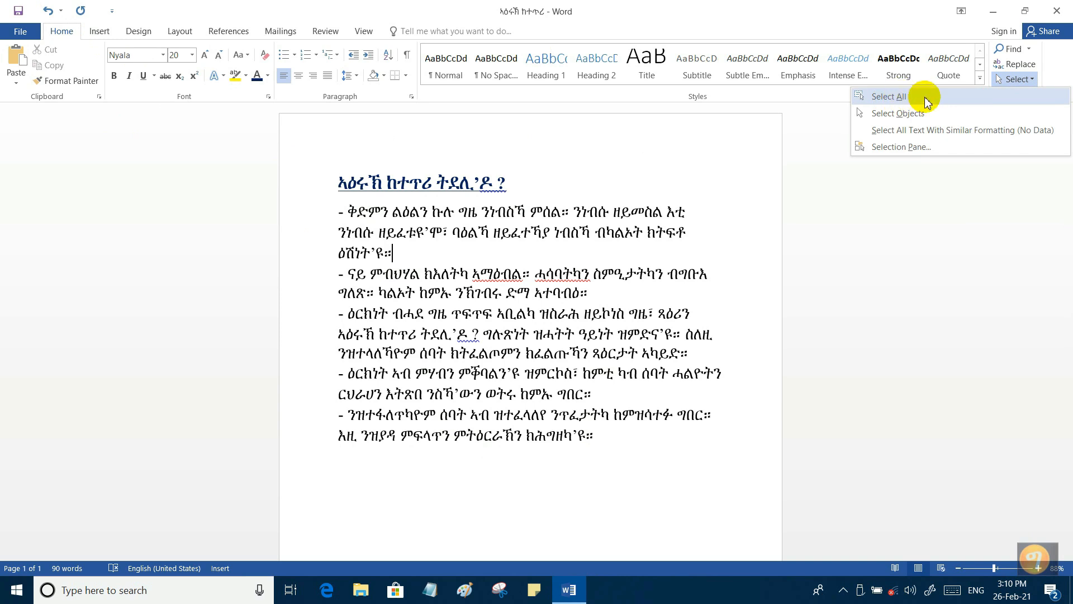
left_click(906, 99)
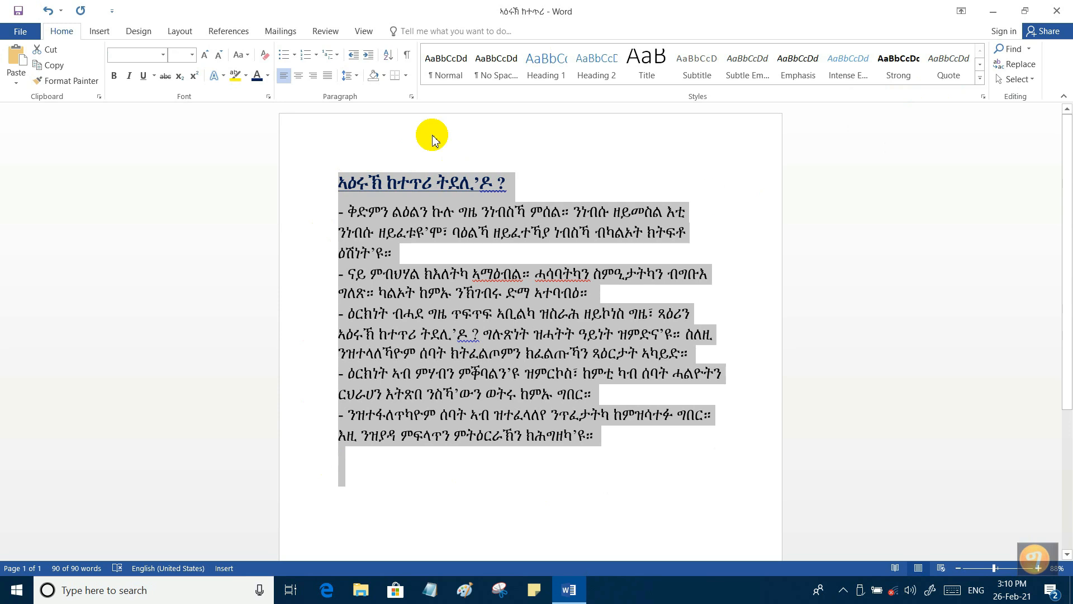
left_click(548, 255)
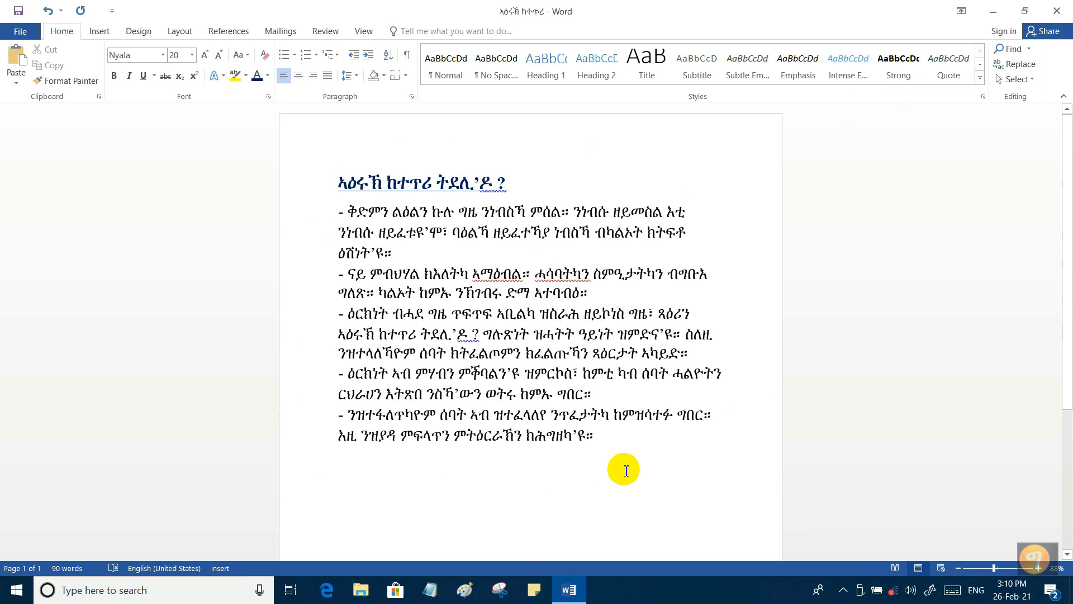
Select all the document's text again, then open the Select options and close them without choosing one.
key("ctrl+a")
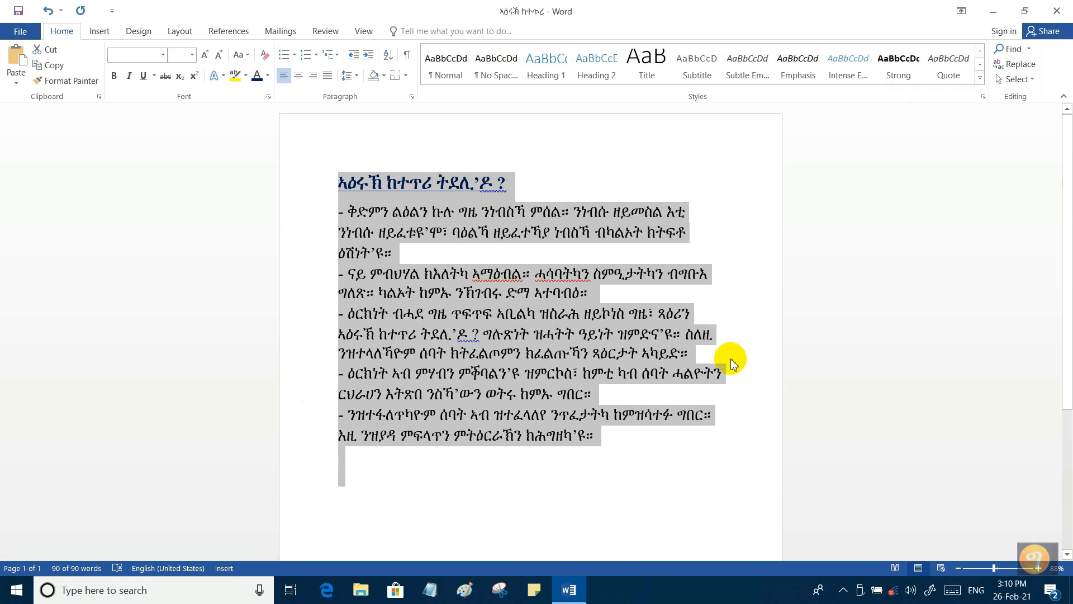
left_click(1031, 80)
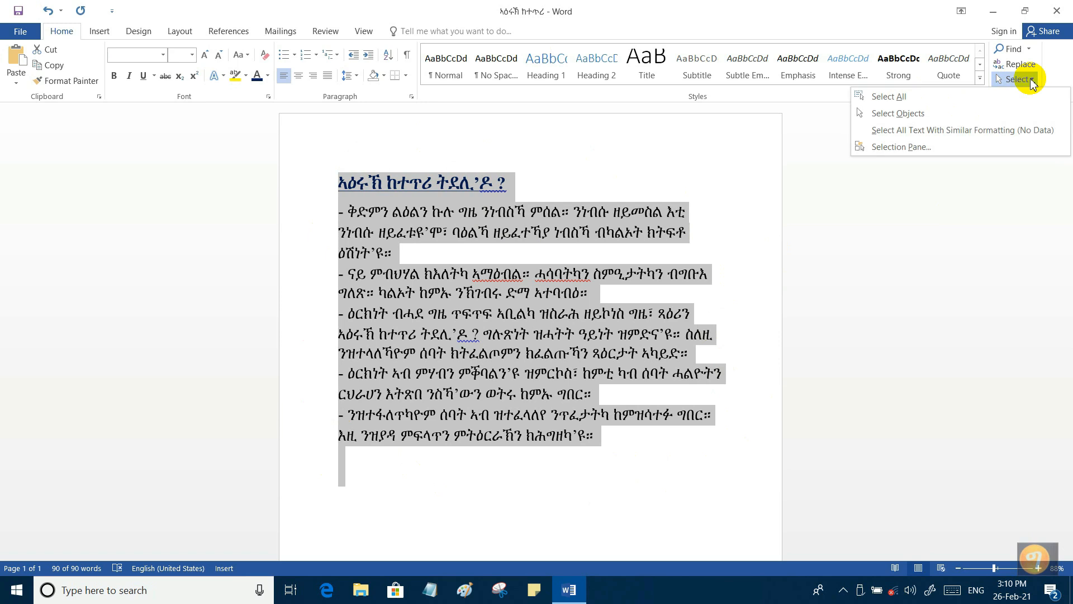
left_click(512, 472)
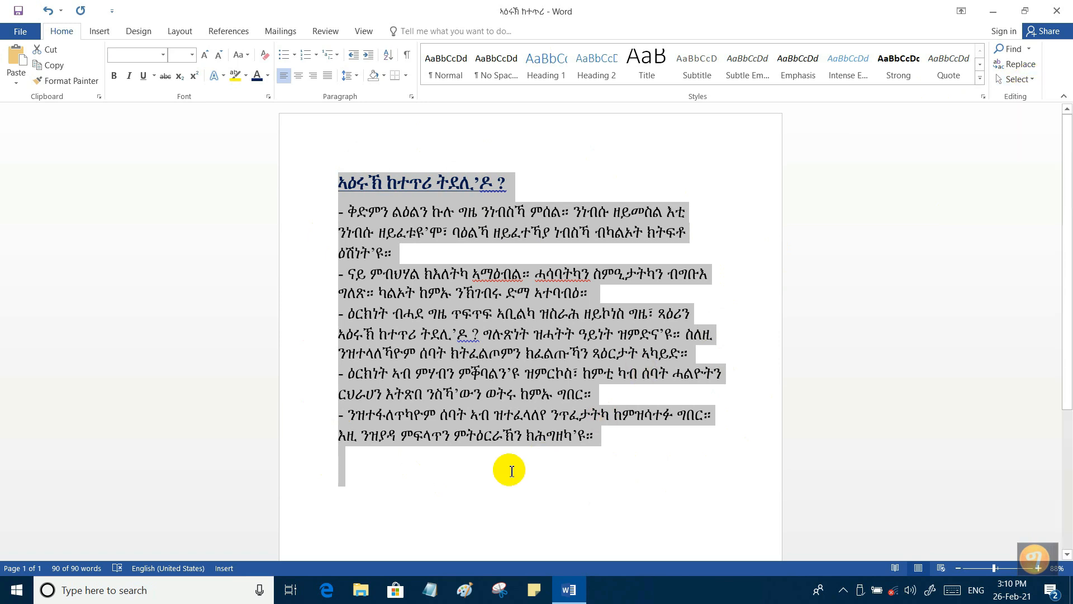